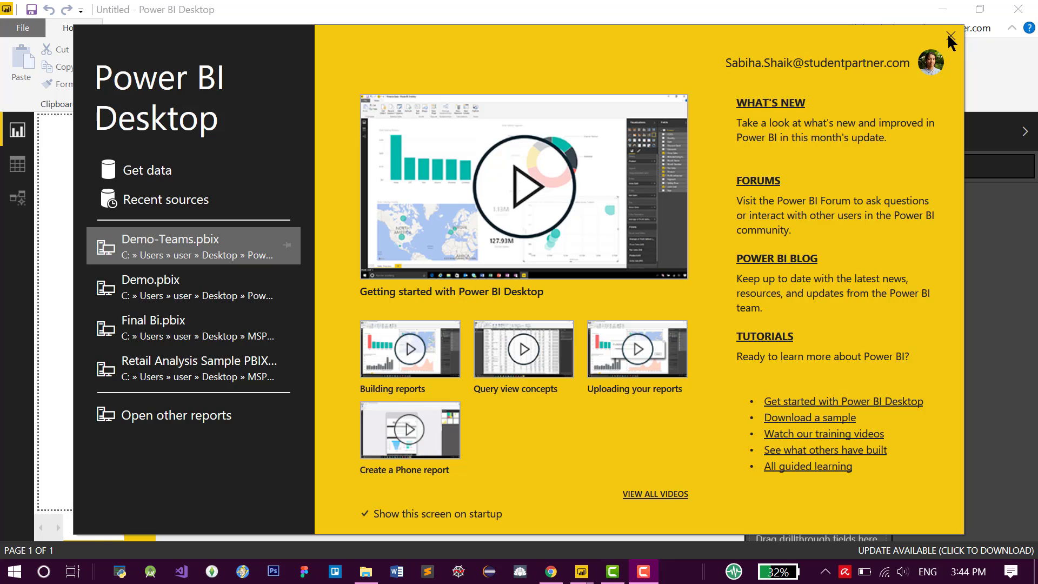
Dismiss the start screen and open the Excel workbook Travella Sales.xlsx as the data source
click(948, 36)
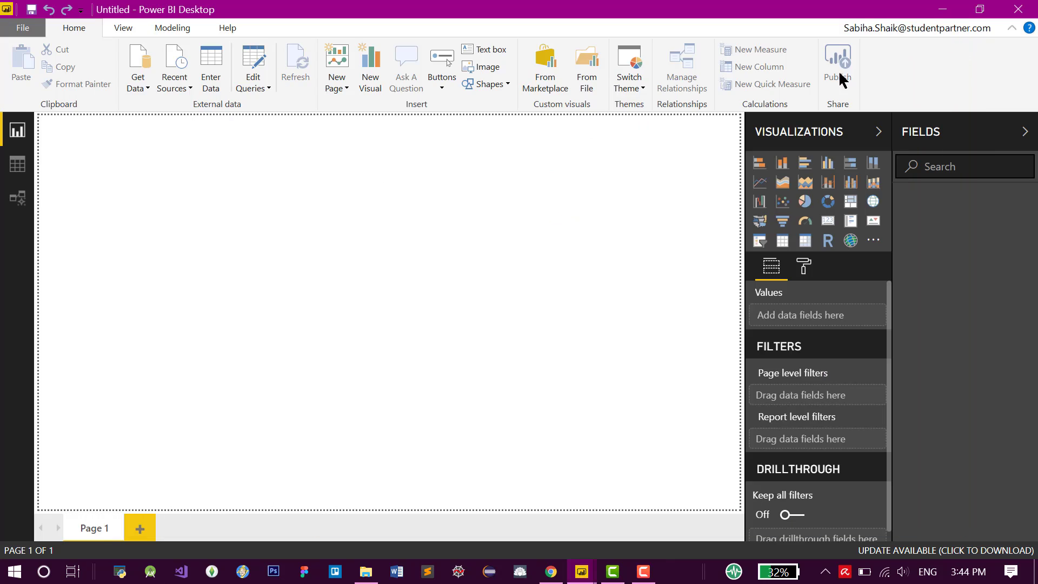
click(142, 90)
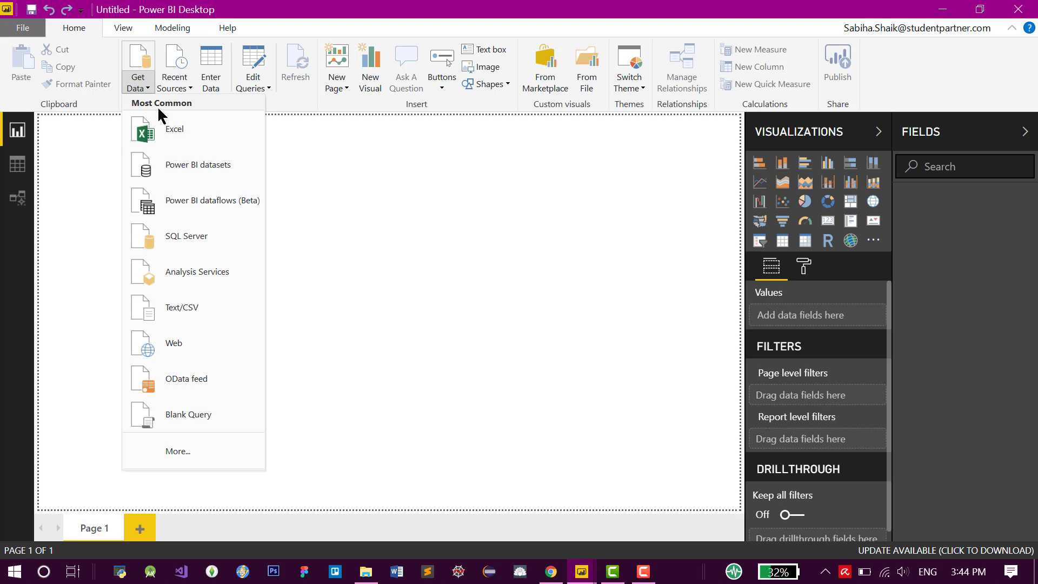
click(157, 132)
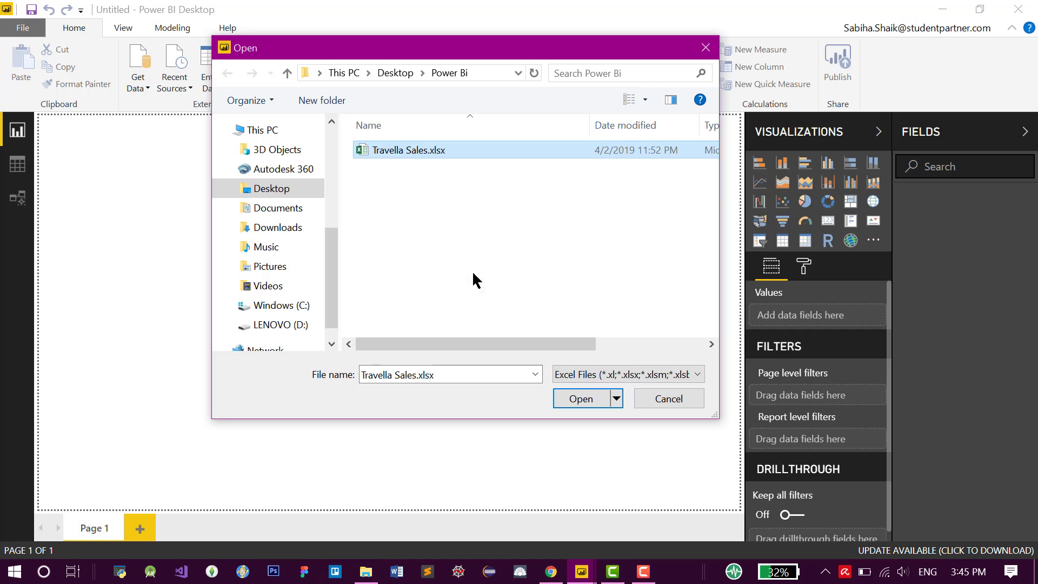
click(576, 399)
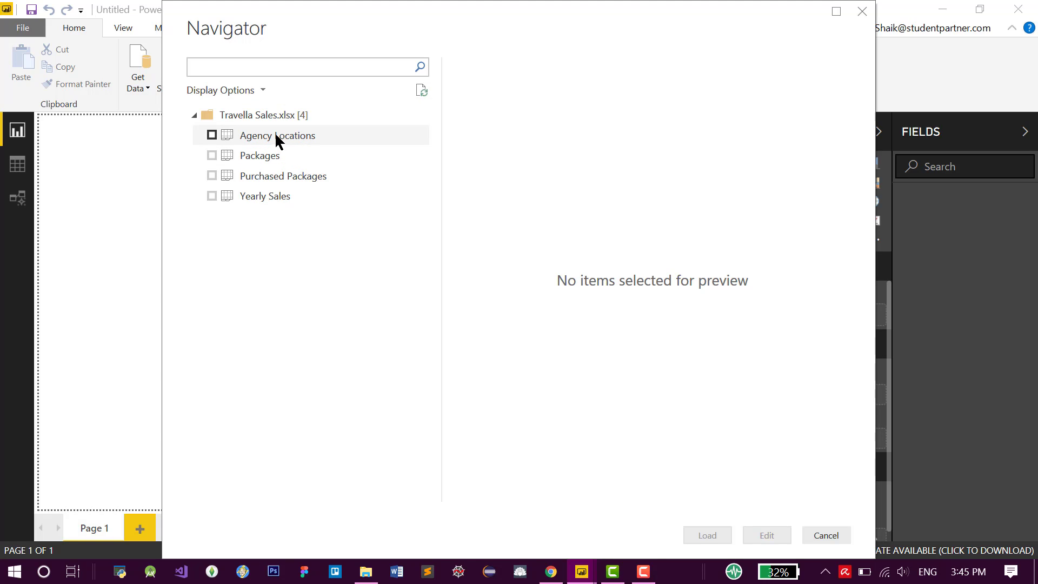
Preview the columns of the Agency Locations, Packages, Purchased Packages and Yearly Sales tables
click(251, 134)
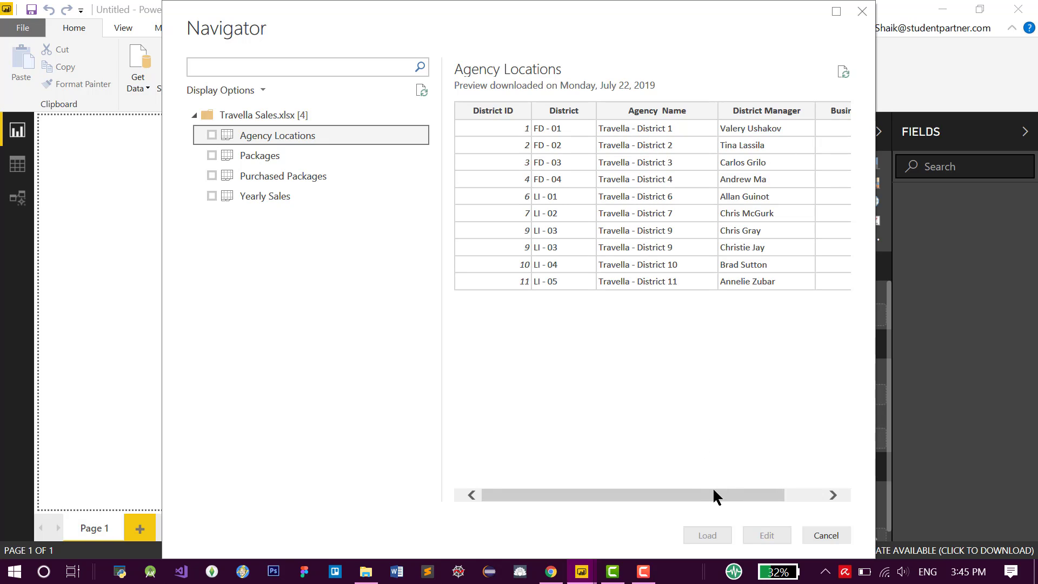
drag(714, 493, 793, 504)
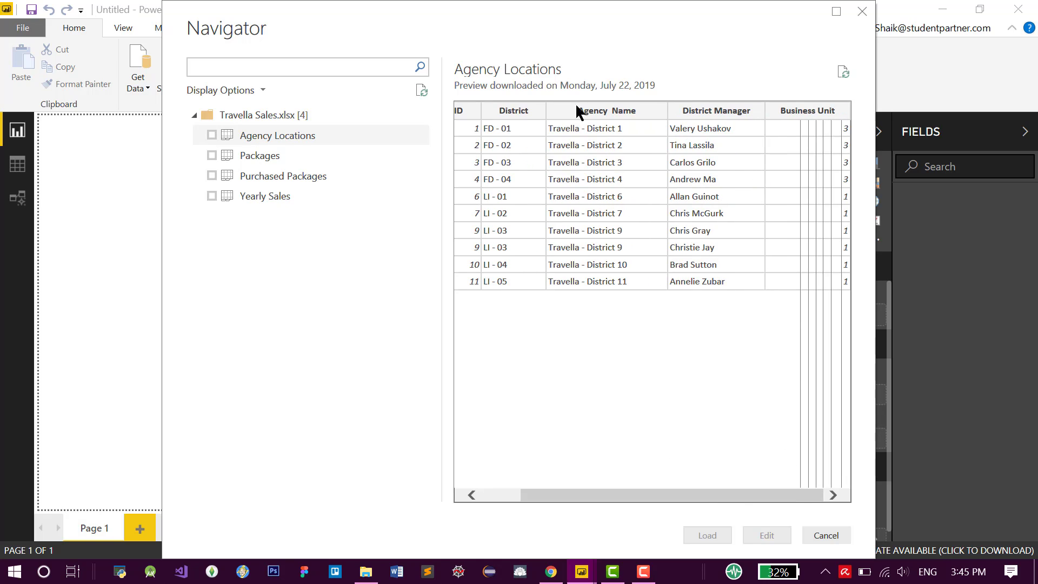
click(321, 157)
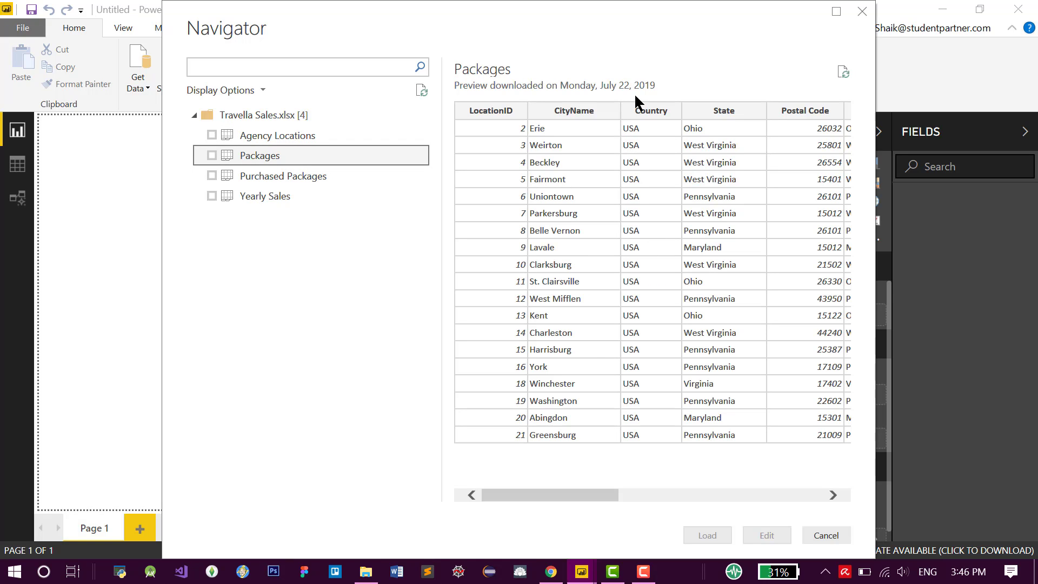
drag(673, 496, 697, 496)
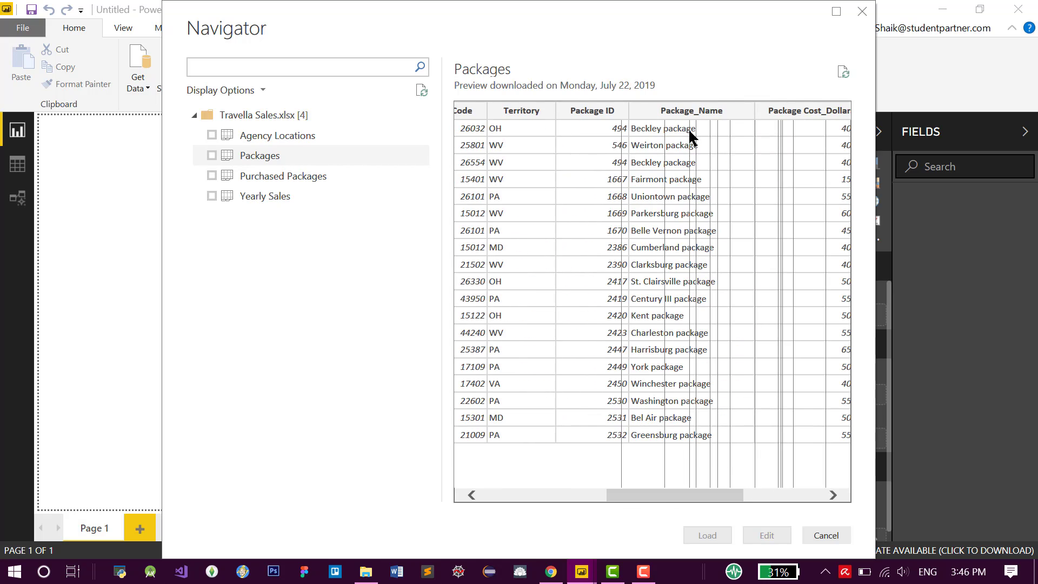
click(271, 183)
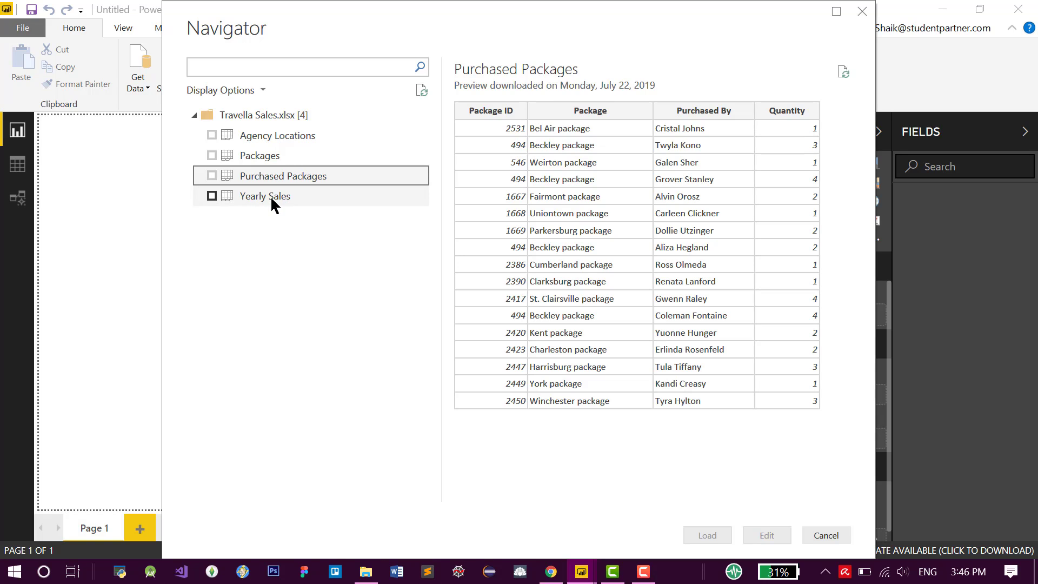
click(274, 201)
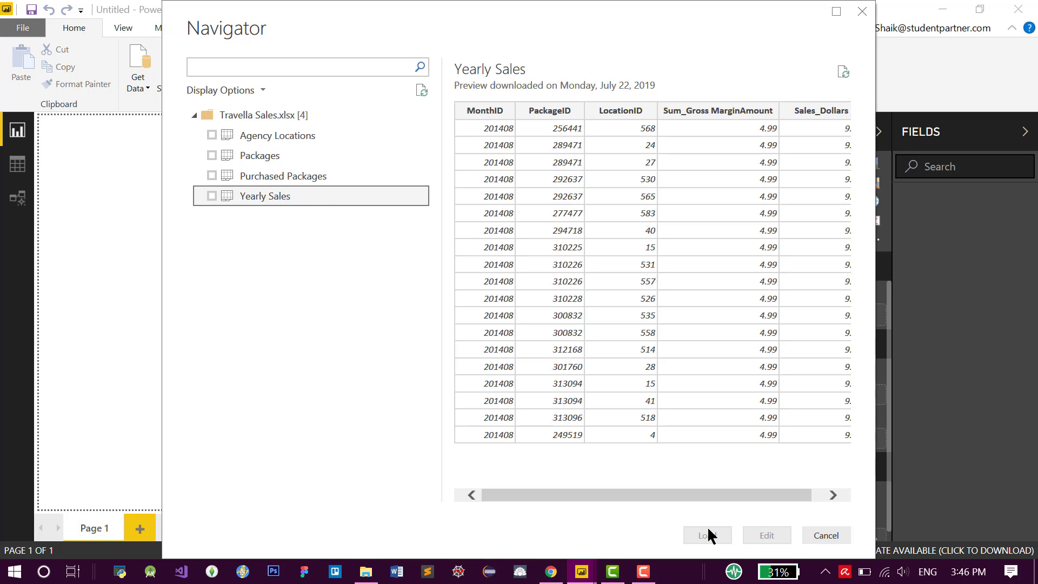
Load the Agency Locations, Packages, Purchased Packages and Yearly Sales tables into the report
click(211, 135)
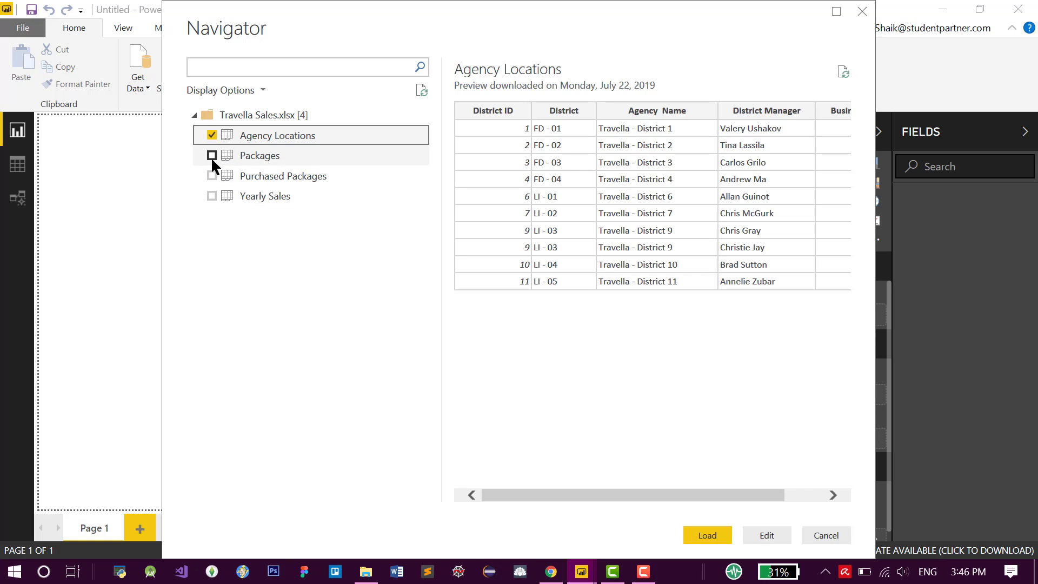
click(212, 155)
click(211, 176)
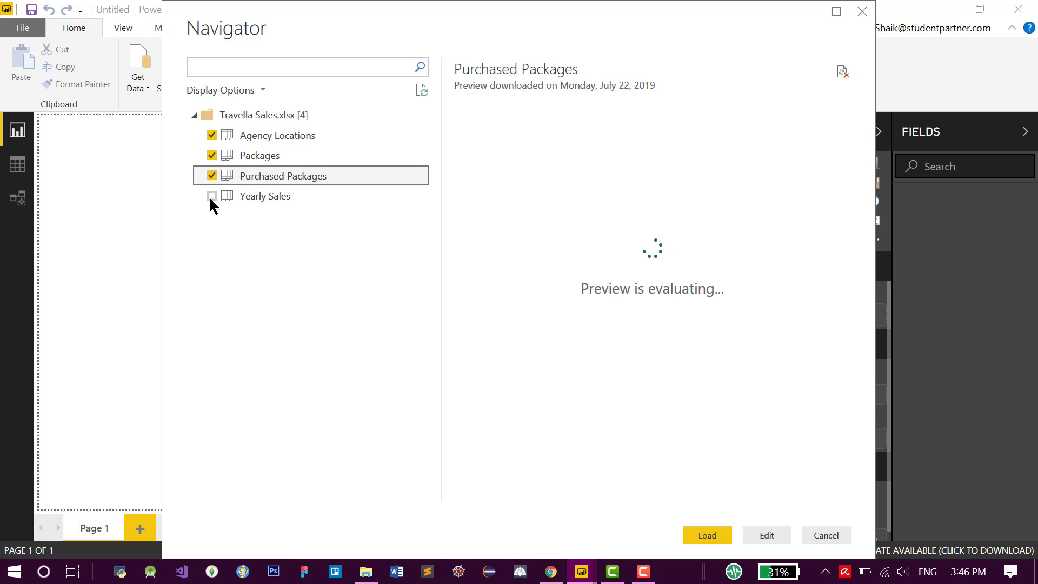
click(211, 196)
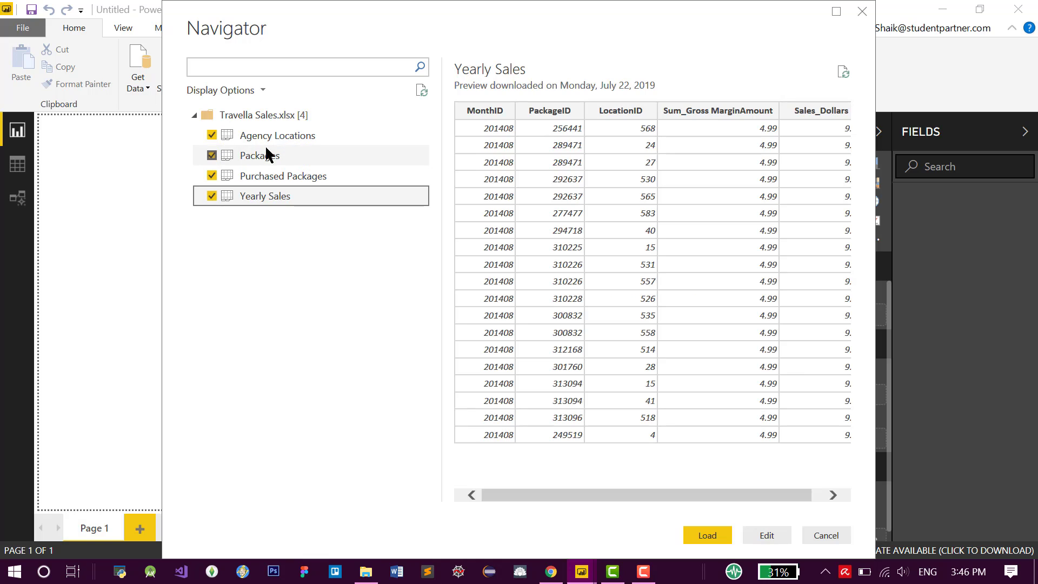
click(708, 535)
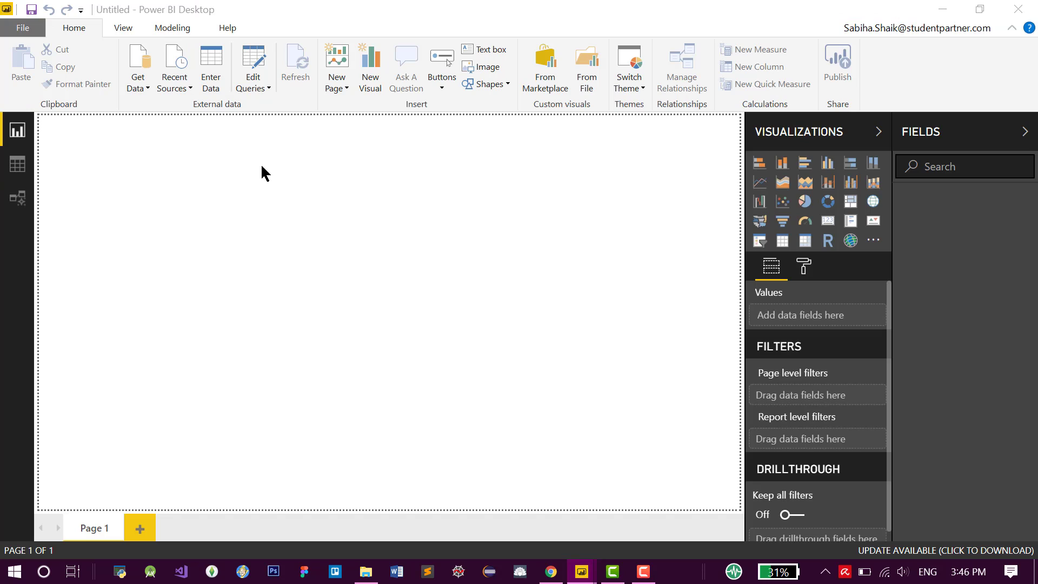
click(260, 163)
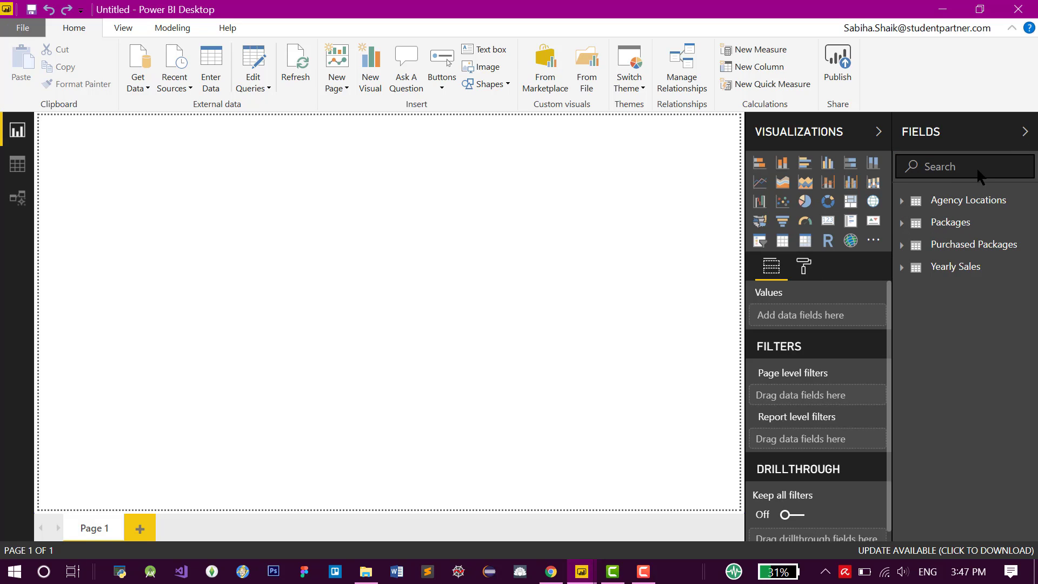
Examine the Agency Locations fields and the loaded rows of Agency Locations and Packages, and return to the report page
click(901, 200)
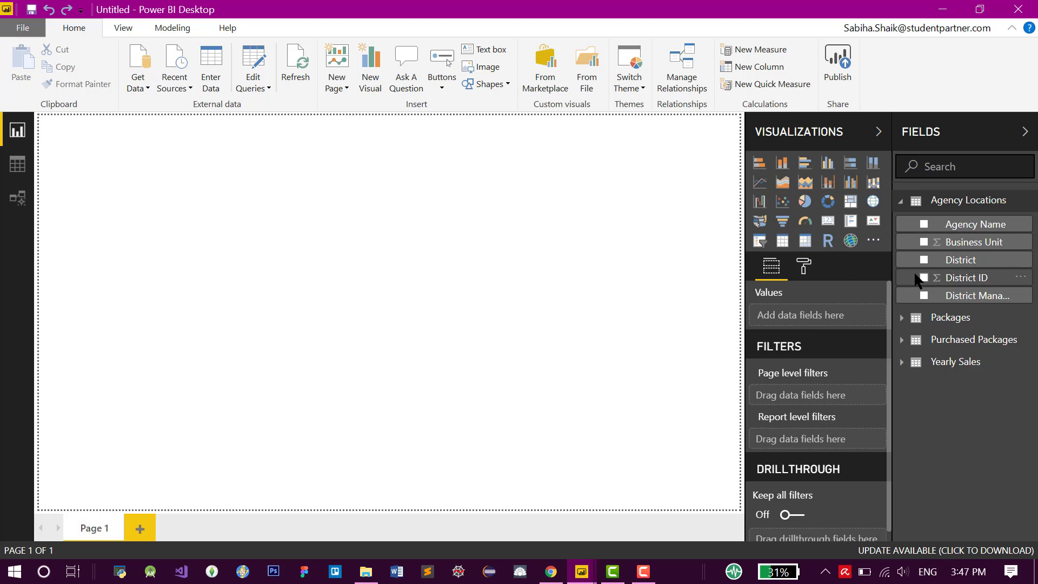
click(18, 164)
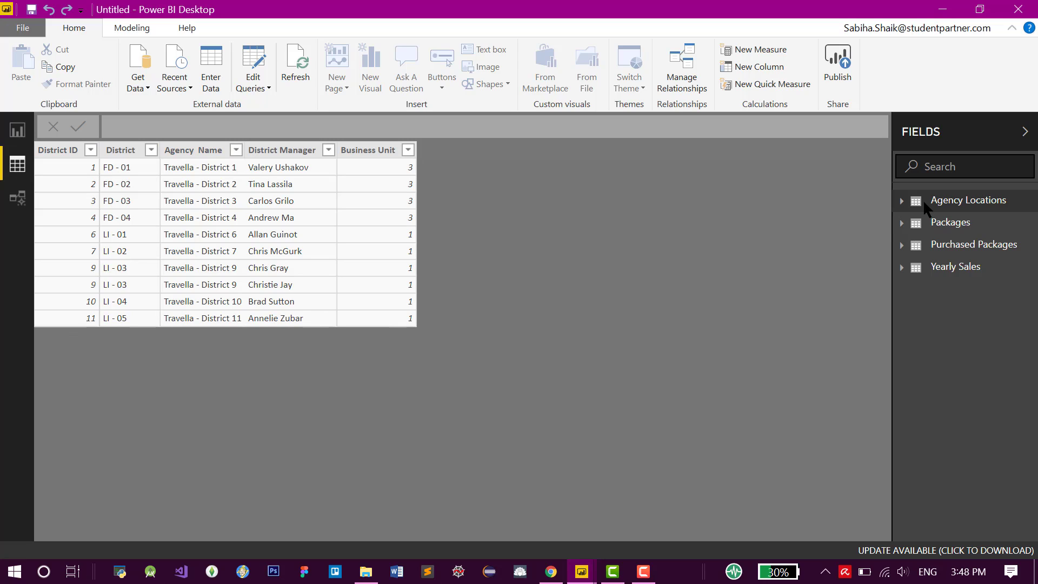
click(955, 230)
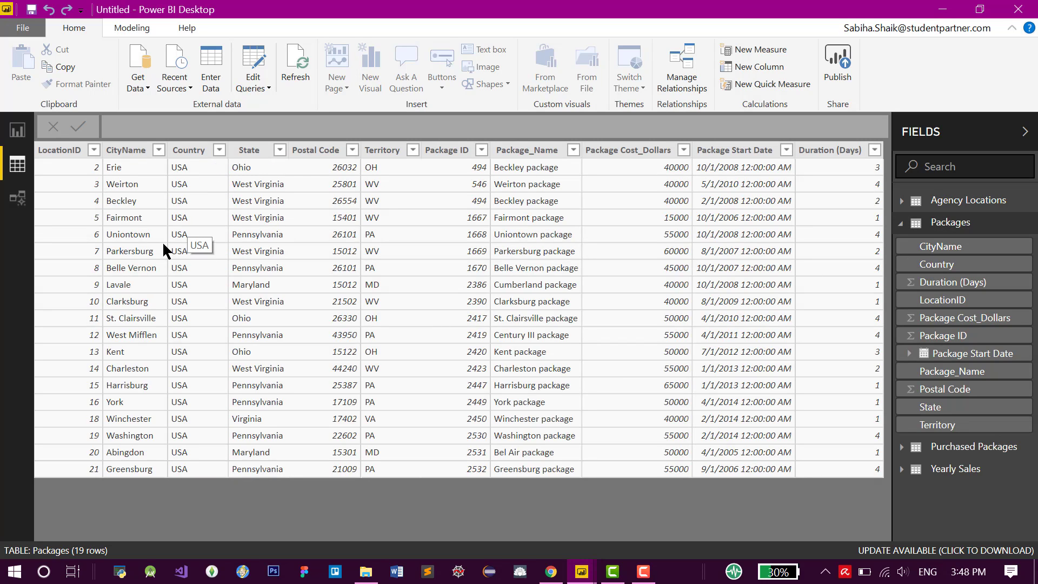
click(18, 130)
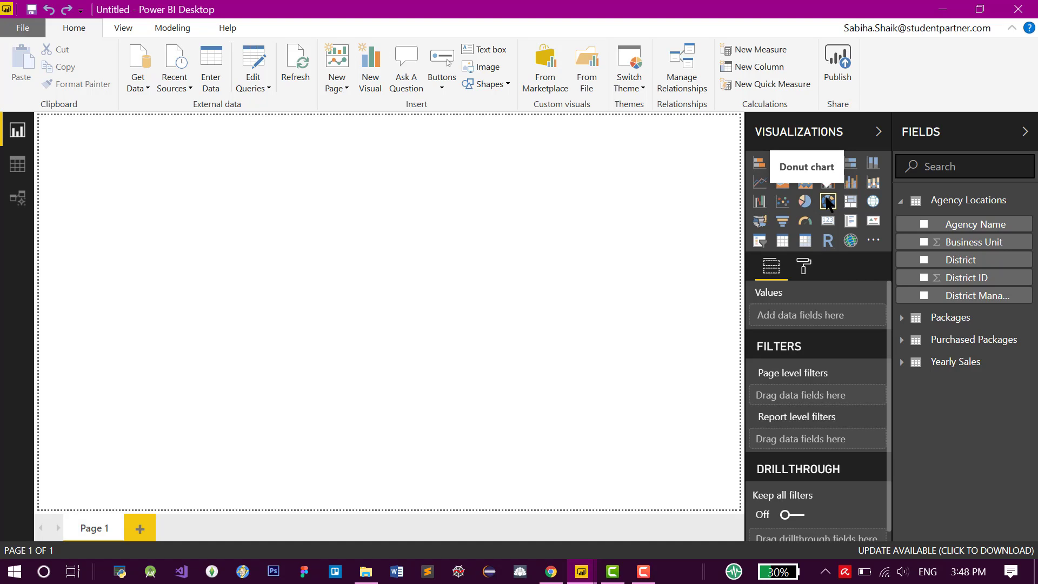
Add a donut chart of Quantity by Package from the Purchased Packages table and enlarge it on the page
click(827, 201)
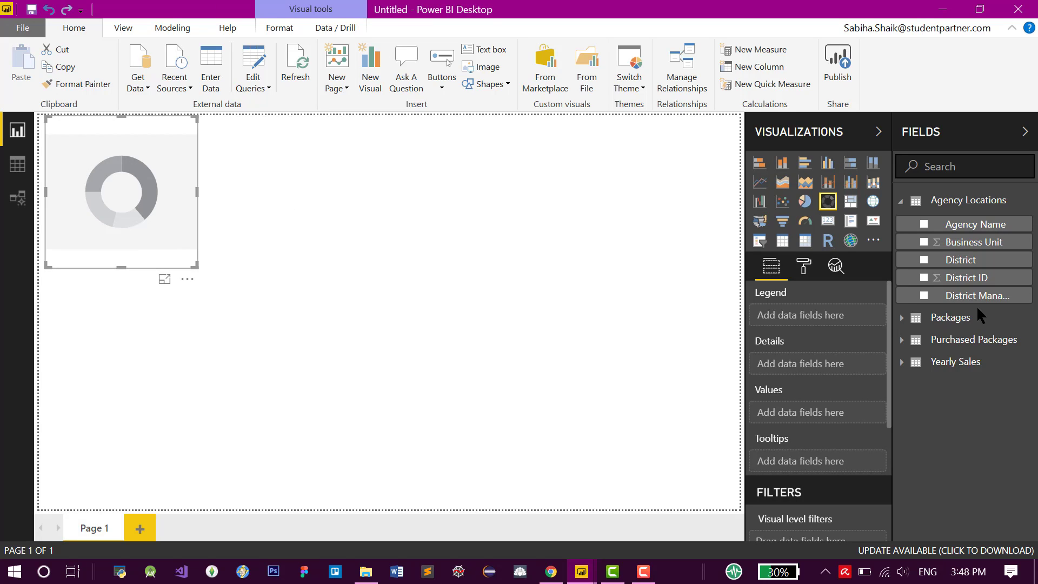
click(901, 342)
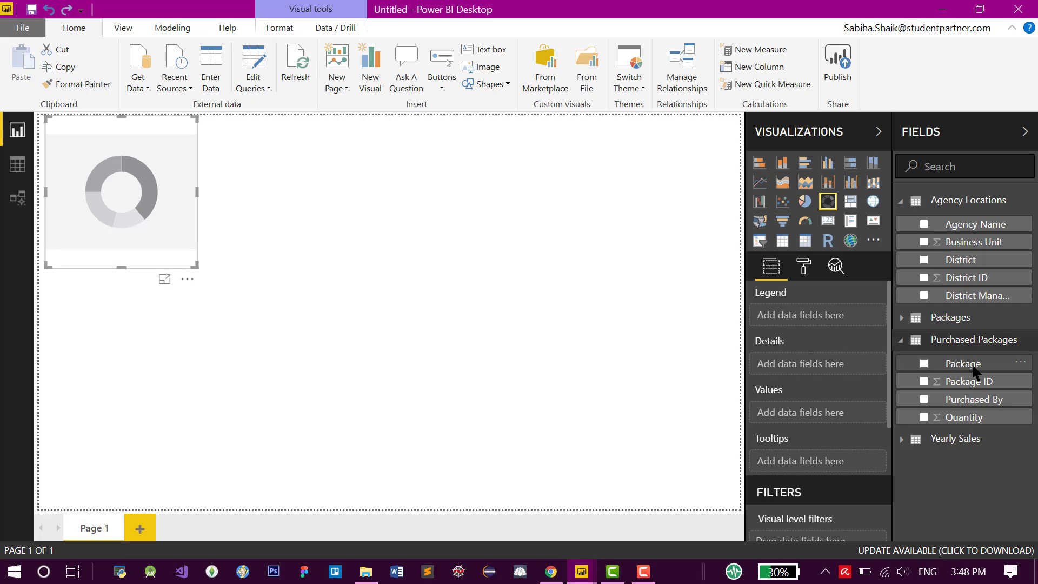
click(924, 417)
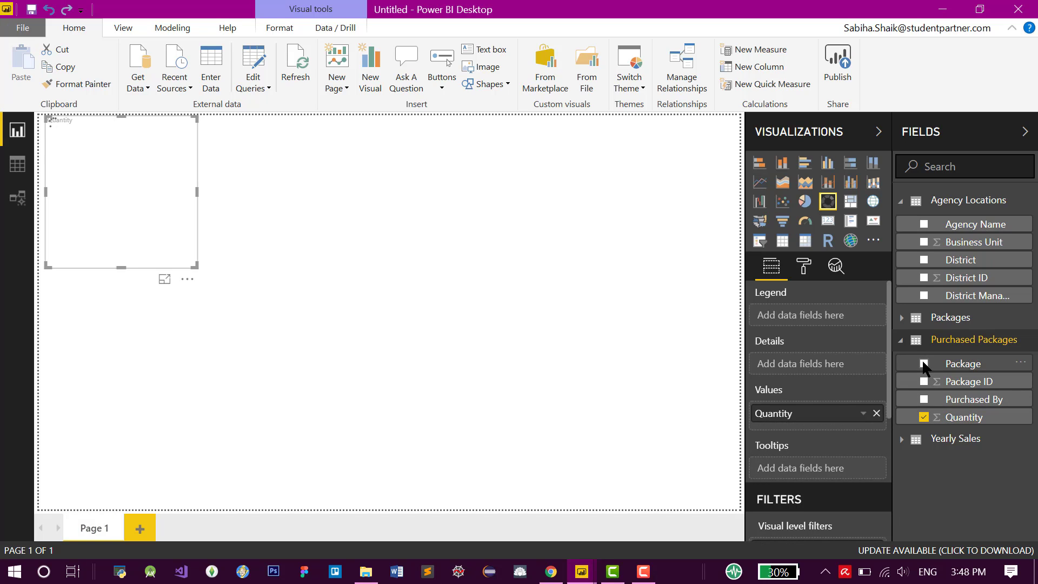
click(924, 363)
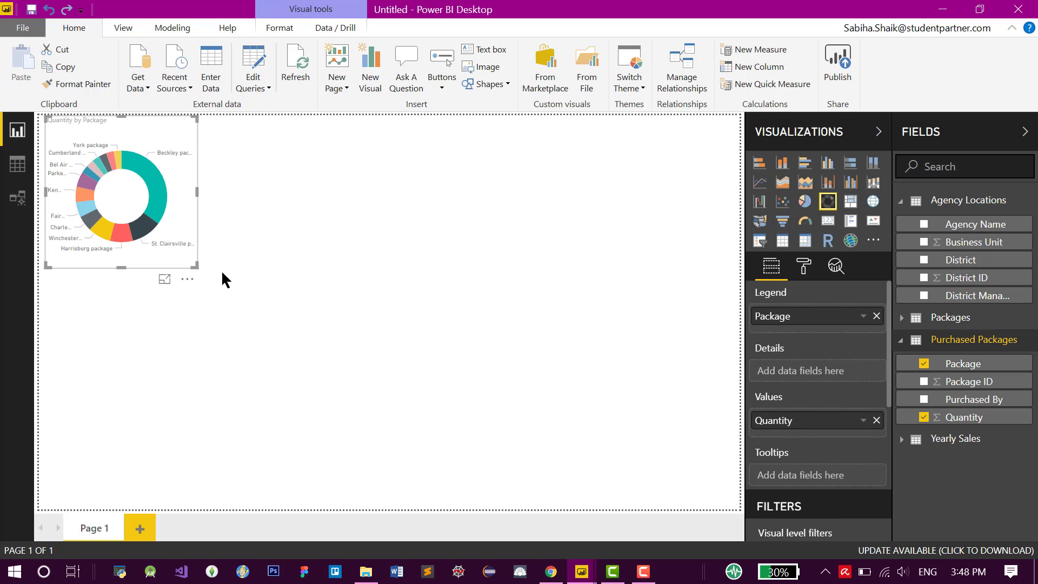
drag(199, 265, 303, 336)
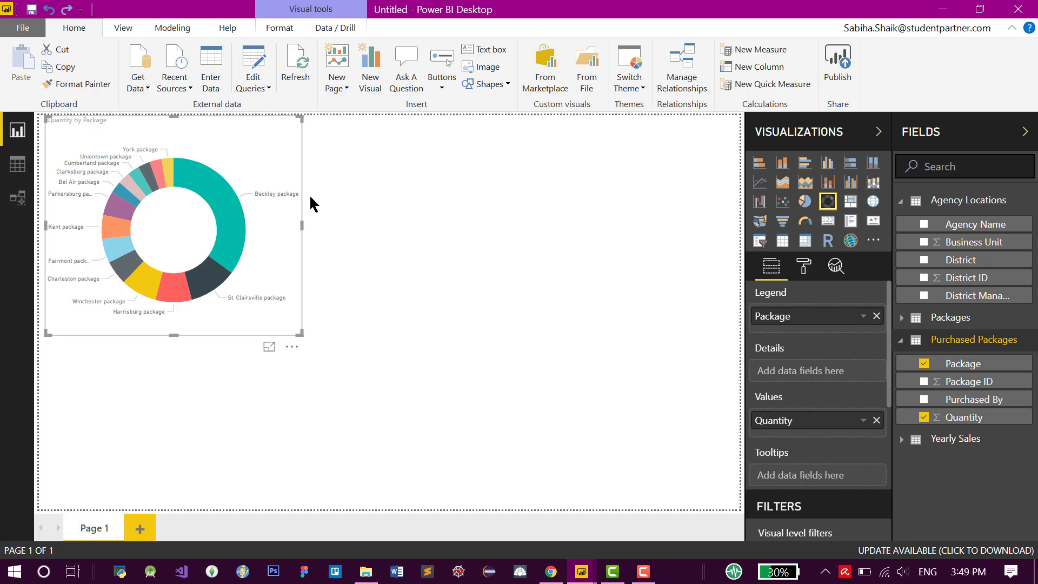
click(389, 322)
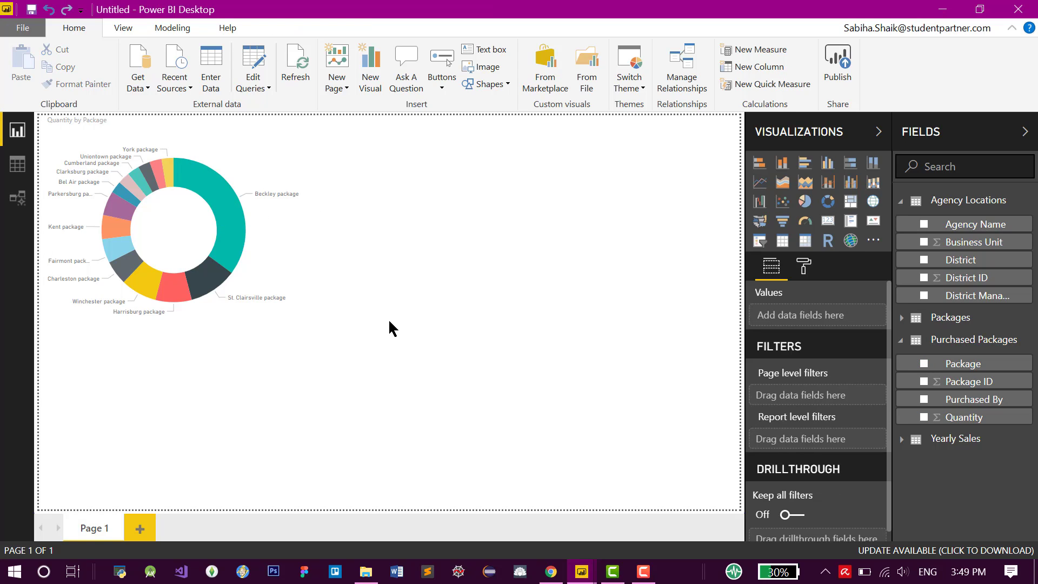
Add a pie chart below the donut chart showing District ID by District from the Agency Locations table
click(805, 202)
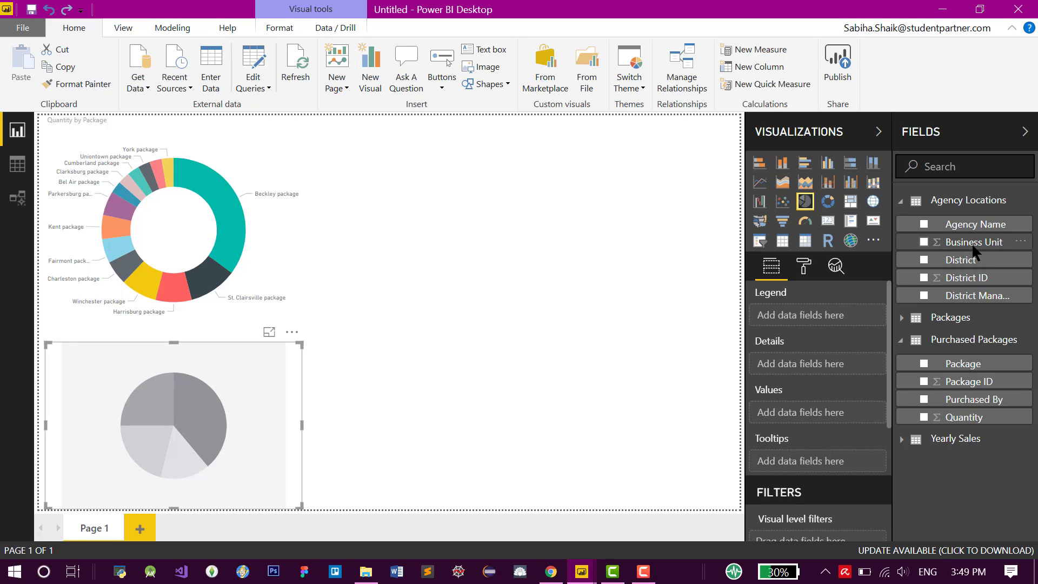
click(924, 278)
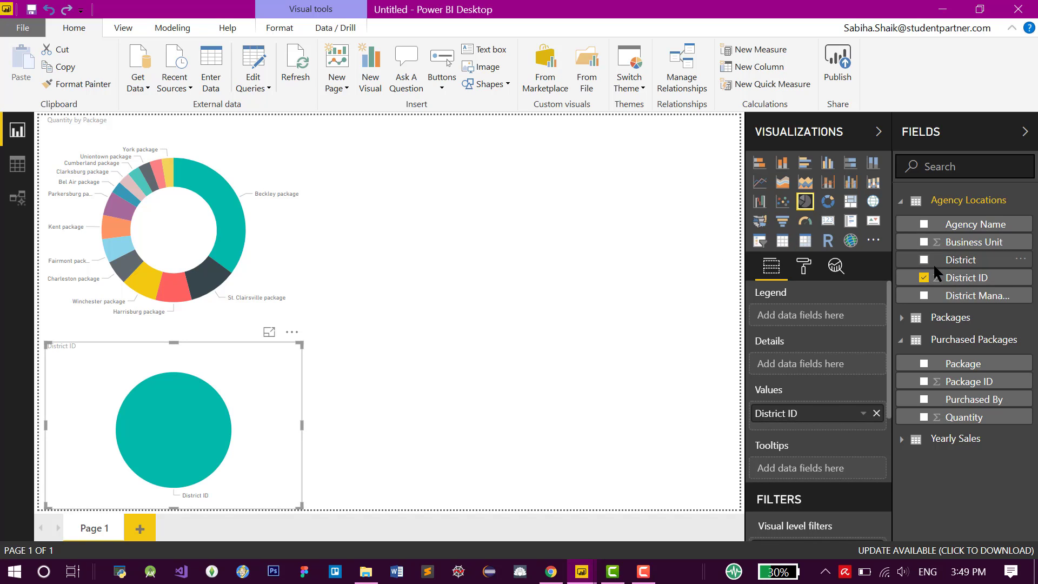
click(924, 260)
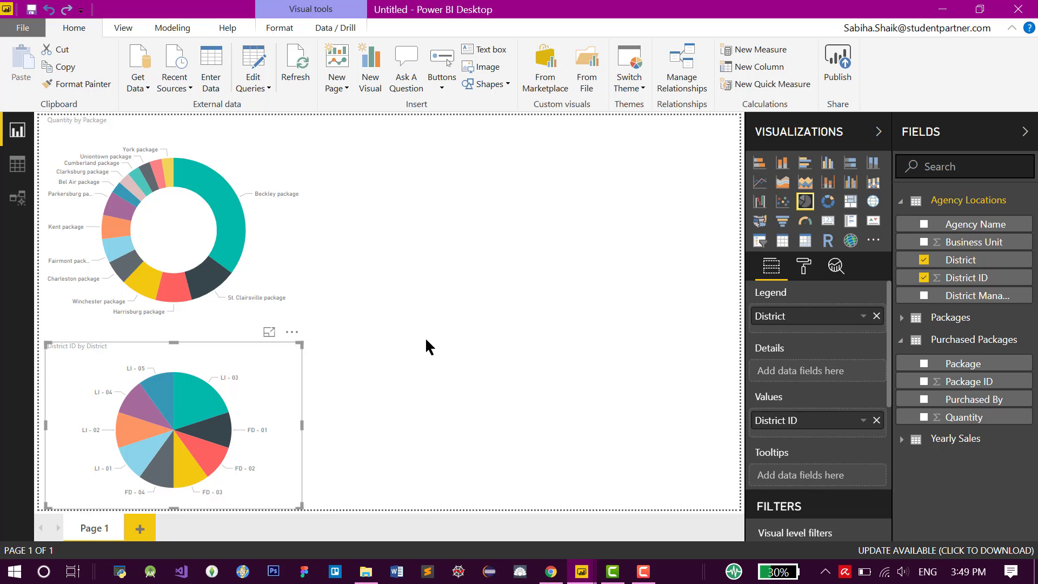
click(558, 264)
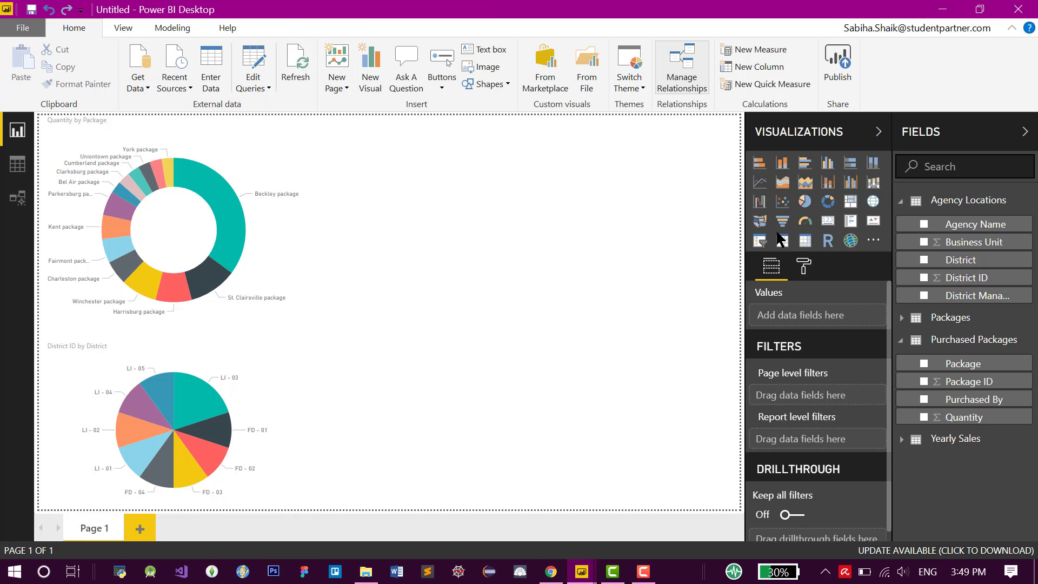
Insert an empty treemap, place it beside the pie chart along the page's lower edge and widen it
click(850, 201)
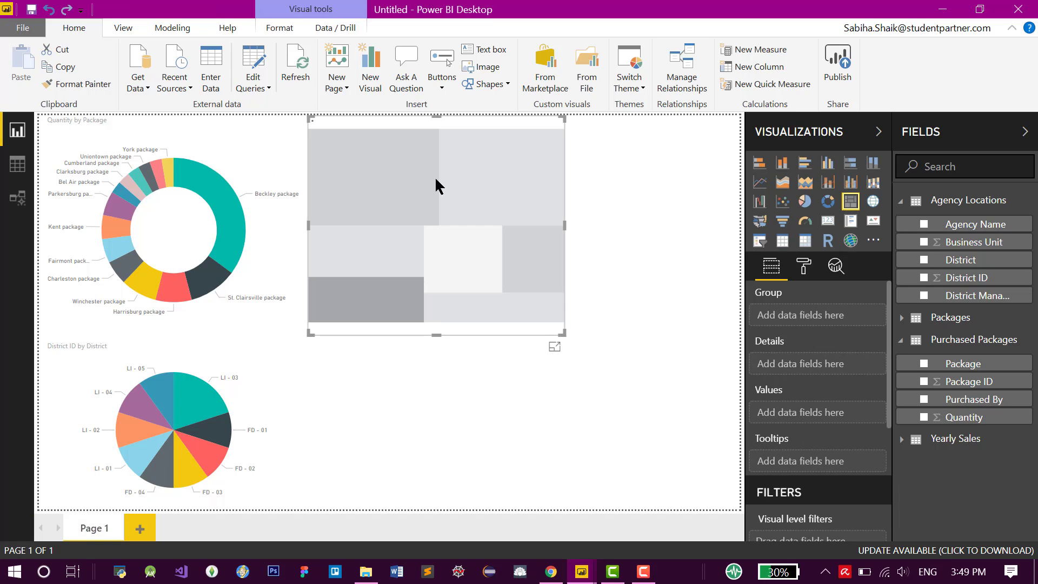
drag(509, 234, 519, 366)
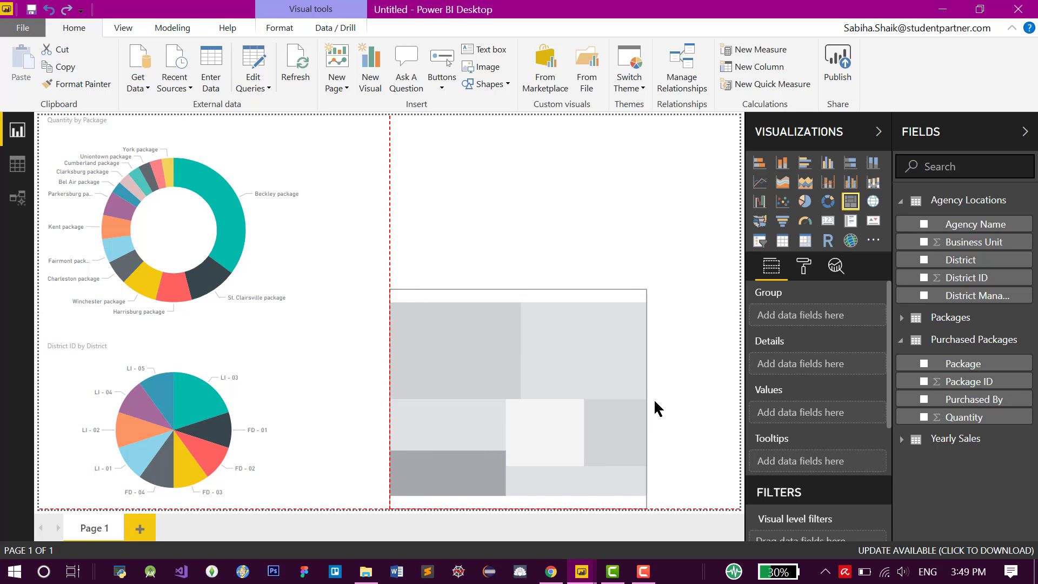
drag(647, 405, 725, 411)
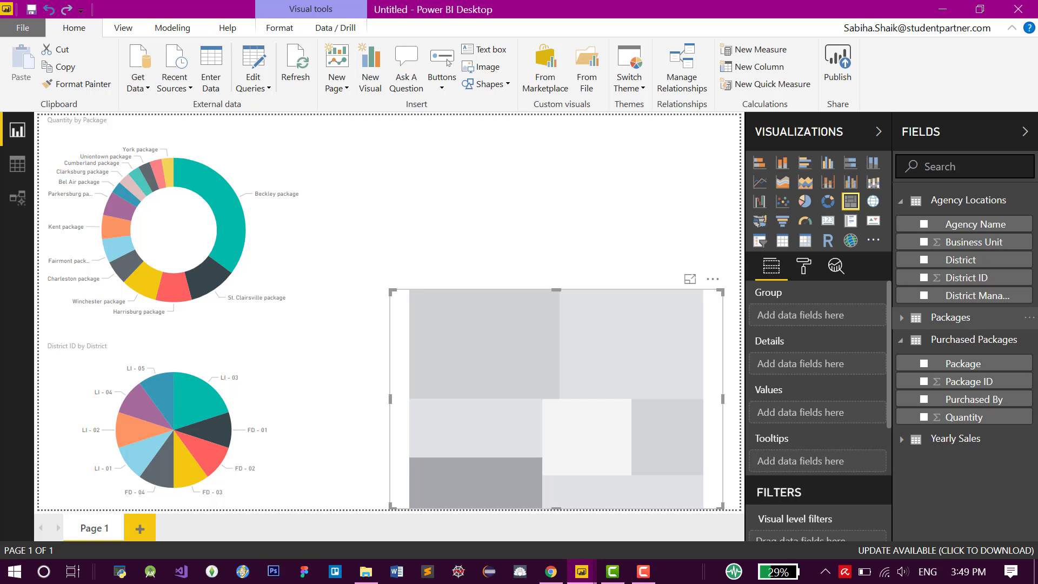
Use Package Cost_Dollars from the Packages table as the treemap's values
click(1035, 313)
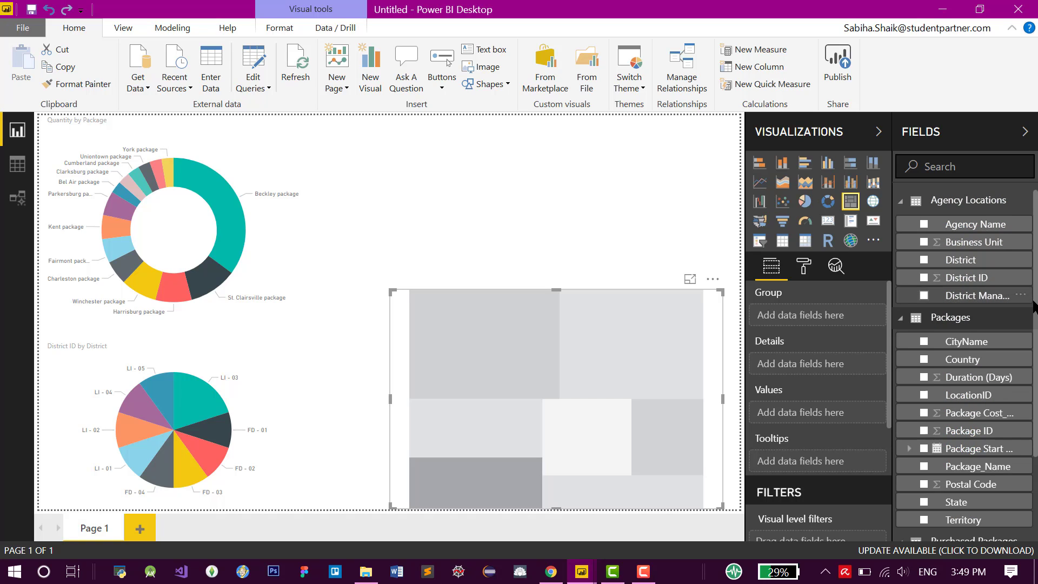
scroll(1036, 373, down, 2)
scroll(1036, 379, down, 1)
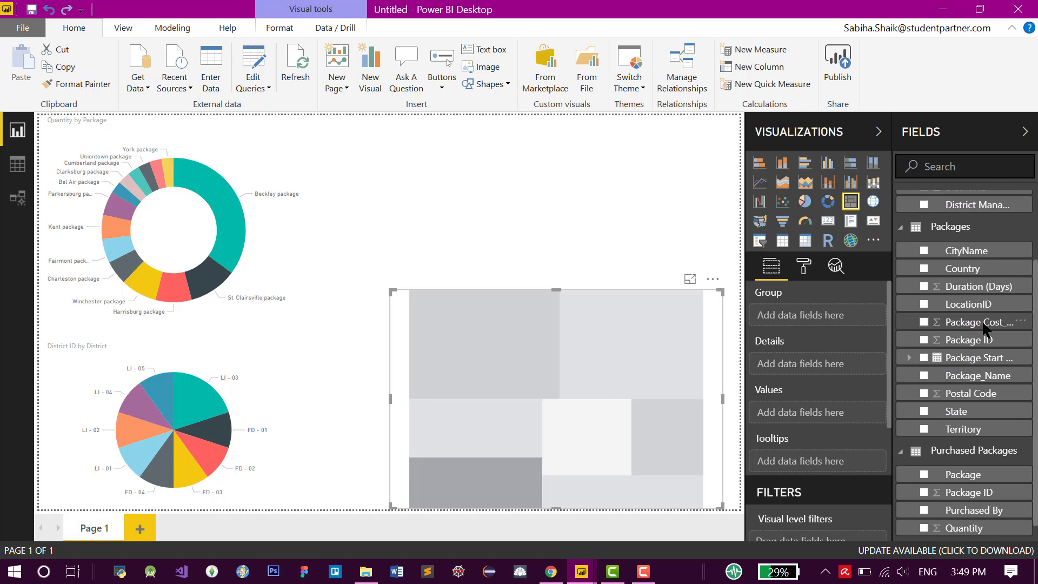
click(924, 323)
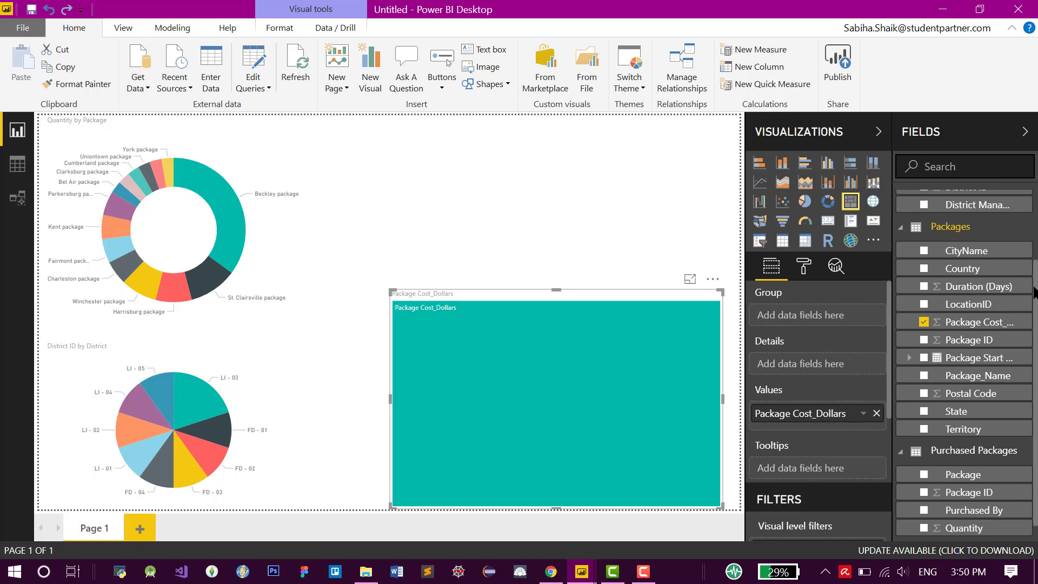
Group the treemap by Package and use Purchased By as its details, both from the Purchased Packages table
scroll(1035, 292, down, 1)
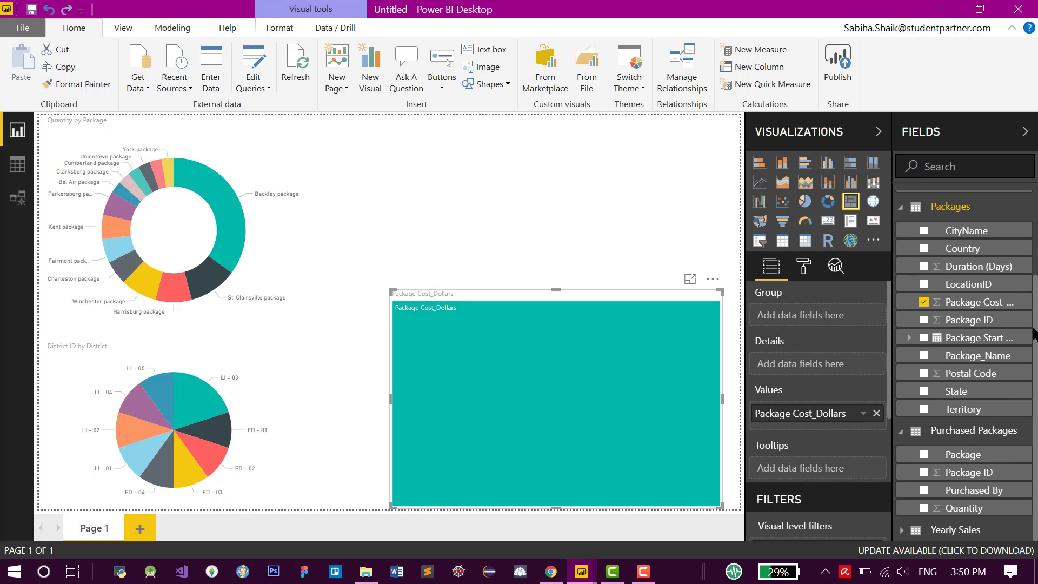
click(924, 455)
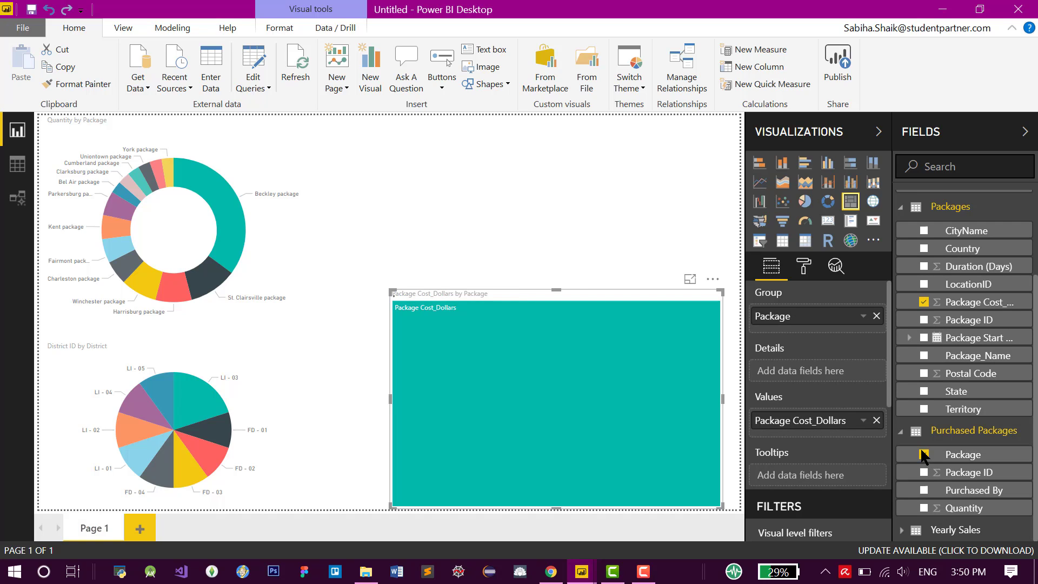
click(924, 490)
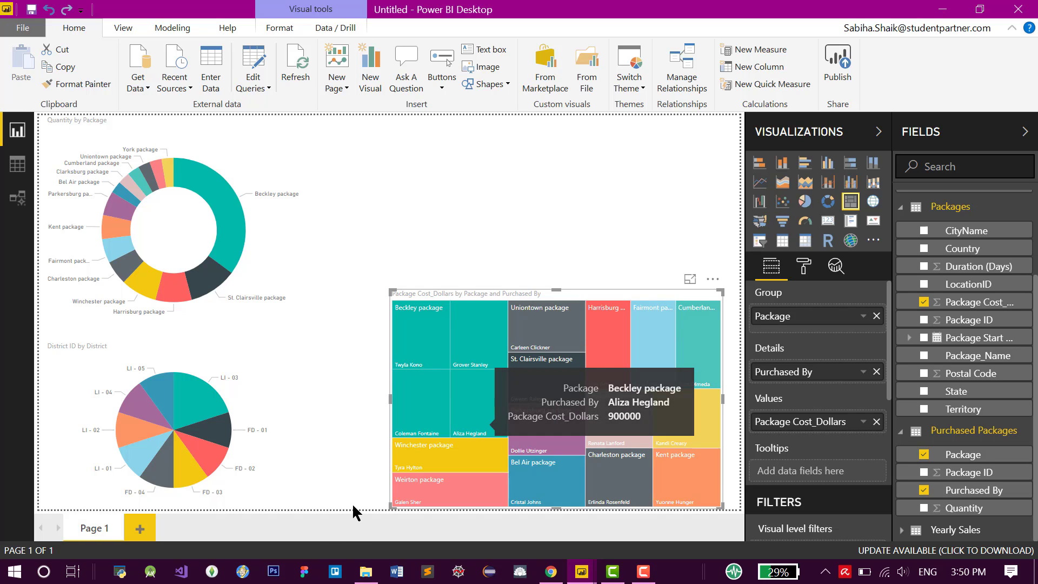
Insert a filled map as a new visual and place it above the treemap
click(724, 301)
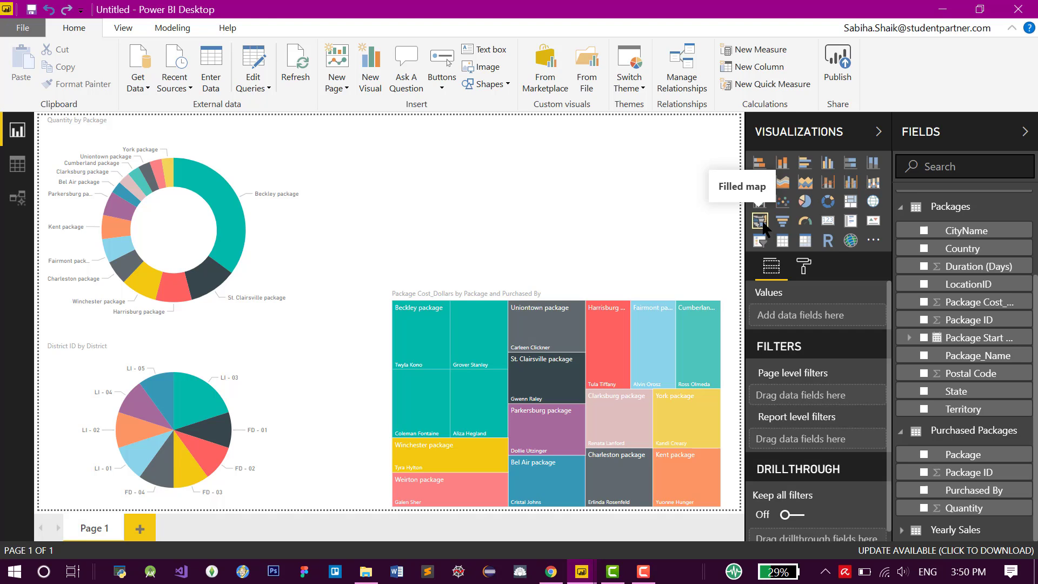
click(760, 221)
drag(537, 216, 609, 215)
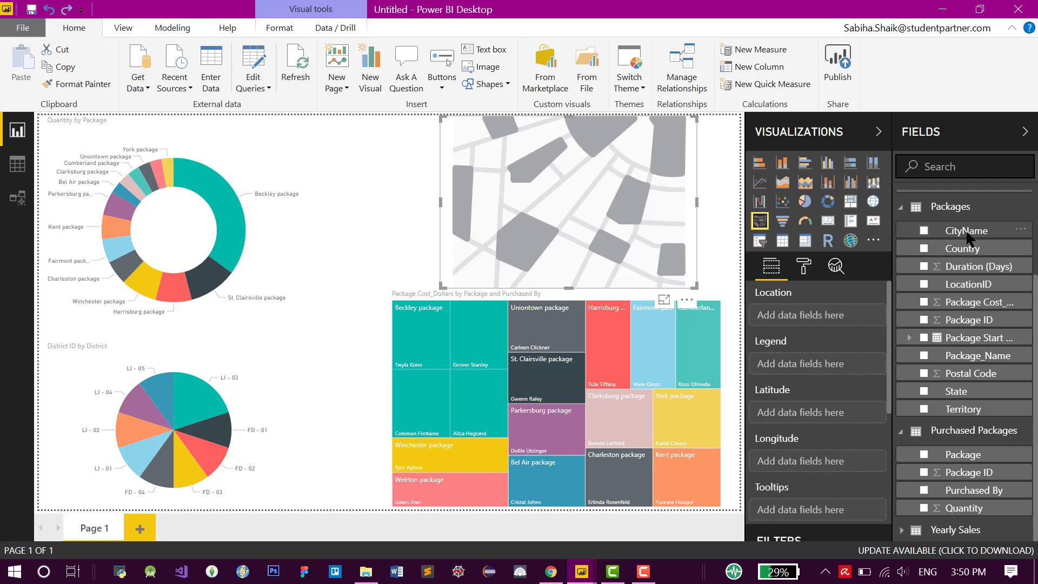
Set the data category of the Packages table's CityName field to City
click(967, 236)
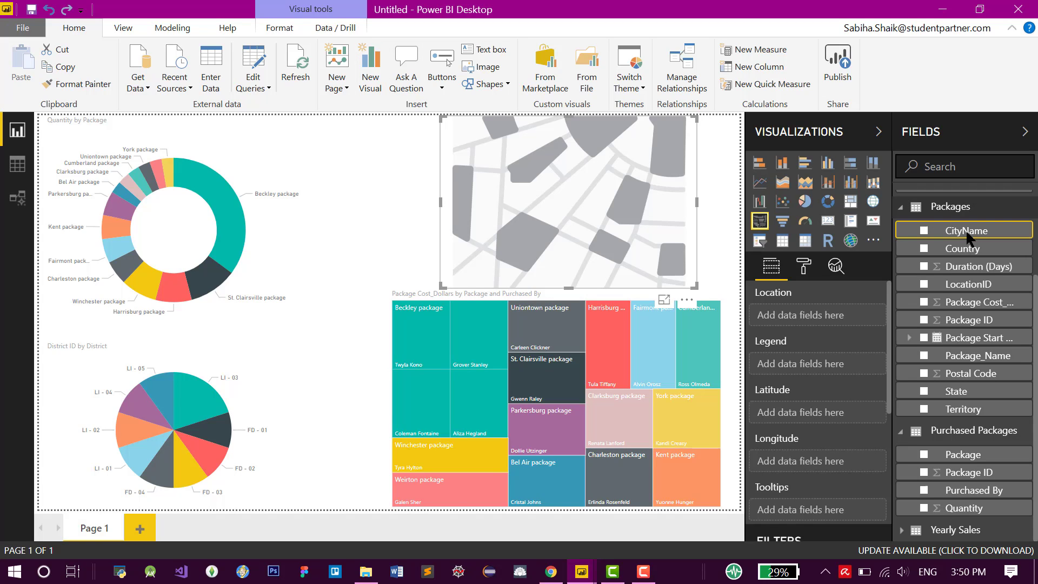
click(175, 29)
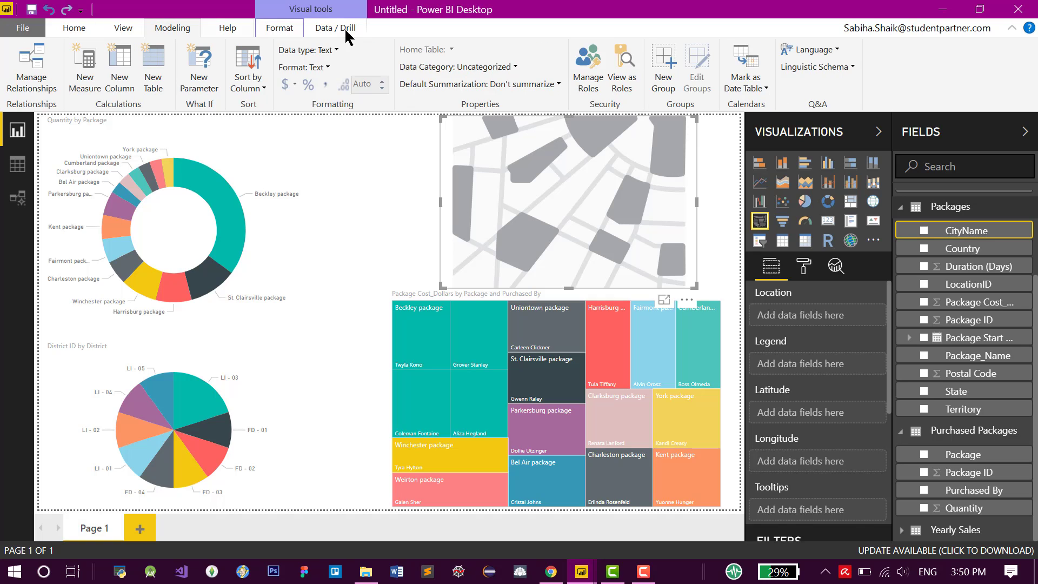
click(441, 66)
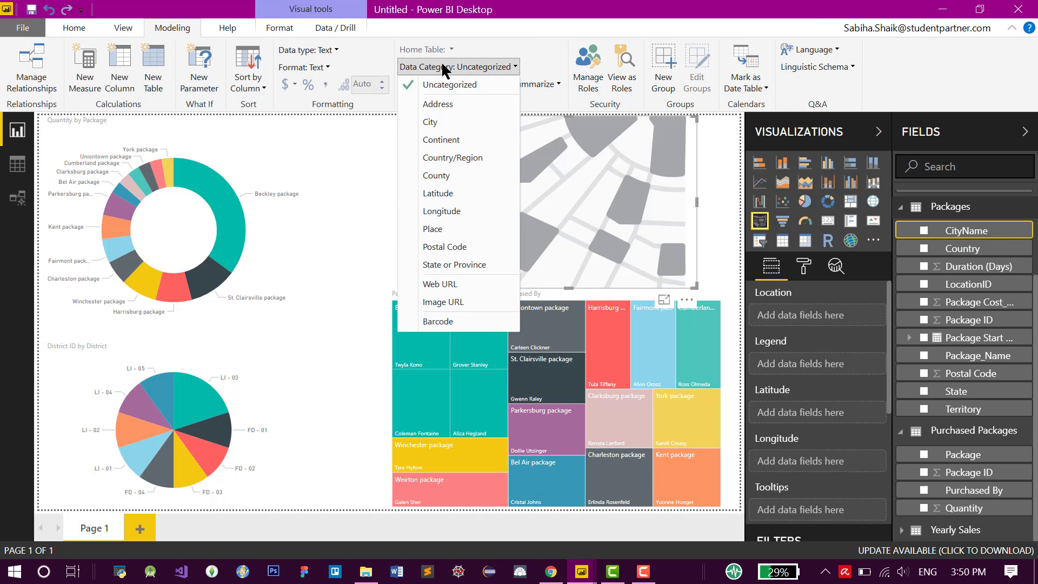
click(442, 122)
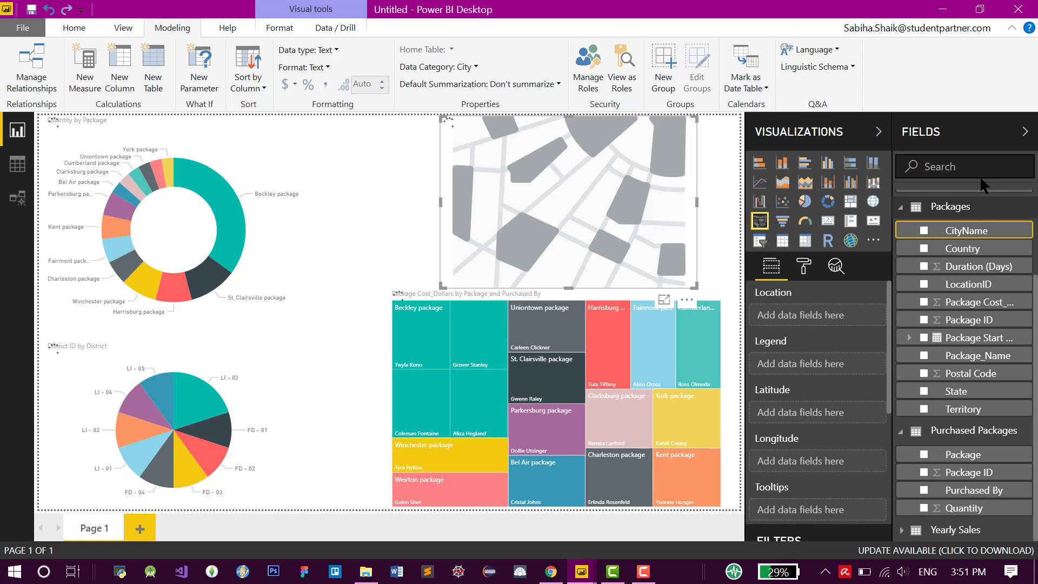
Set the data category of the Packages table's Postal Code field to Postal Code
click(974, 367)
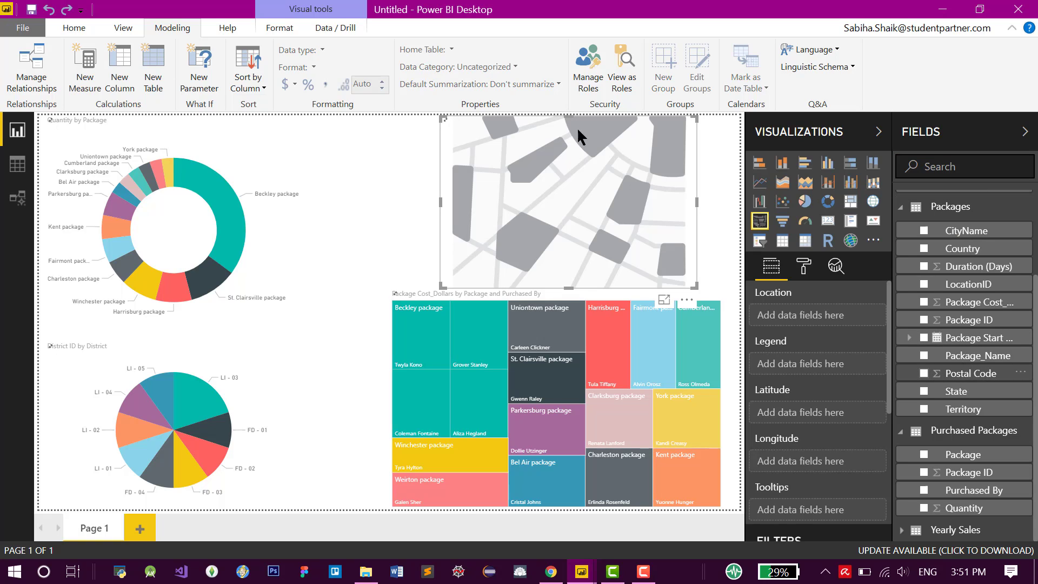
click(964, 378)
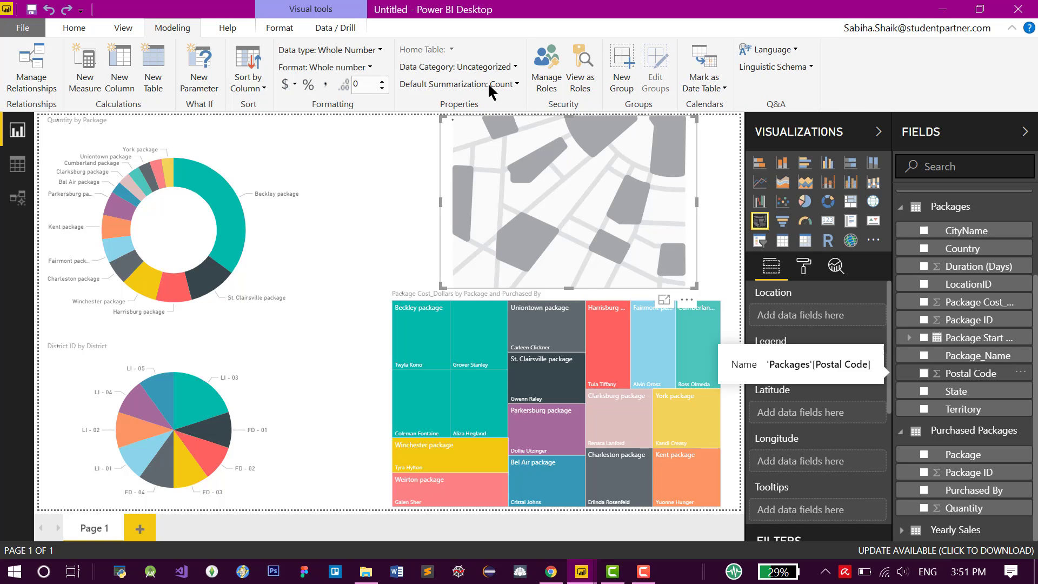
click(449, 75)
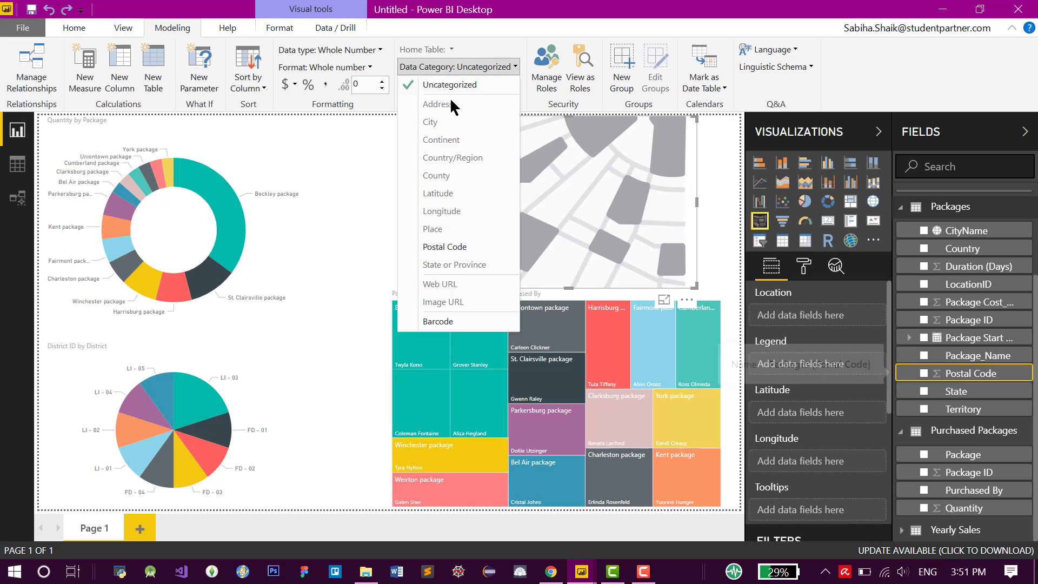
click(442, 258)
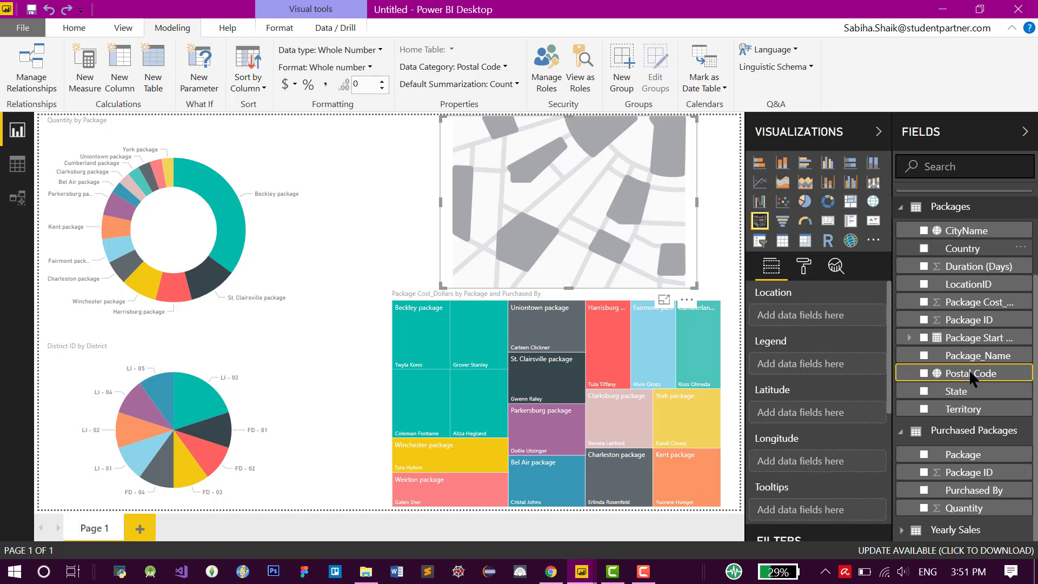
Use Postal Code as the filled map's location and CityName as its legend, and widen the map toward the donut chart
drag(881, 339, 838, 313)
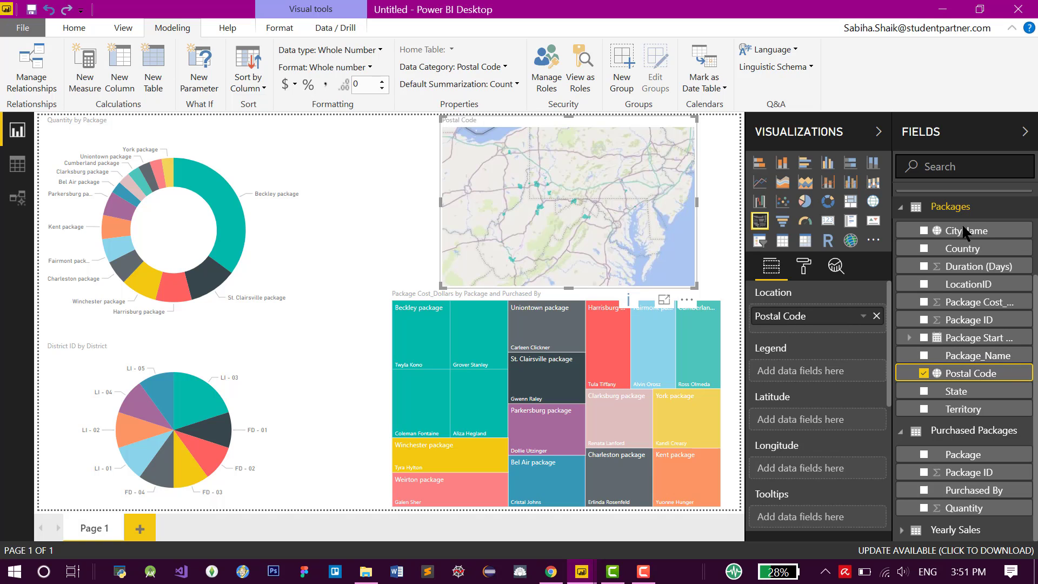
drag(825, 360, 819, 368)
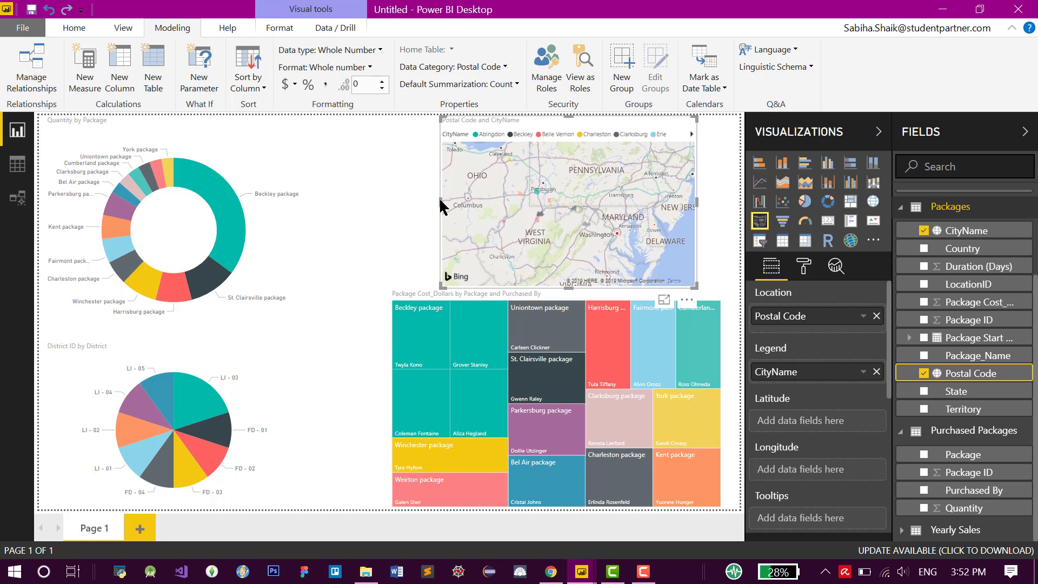
drag(411, 208, 400, 202)
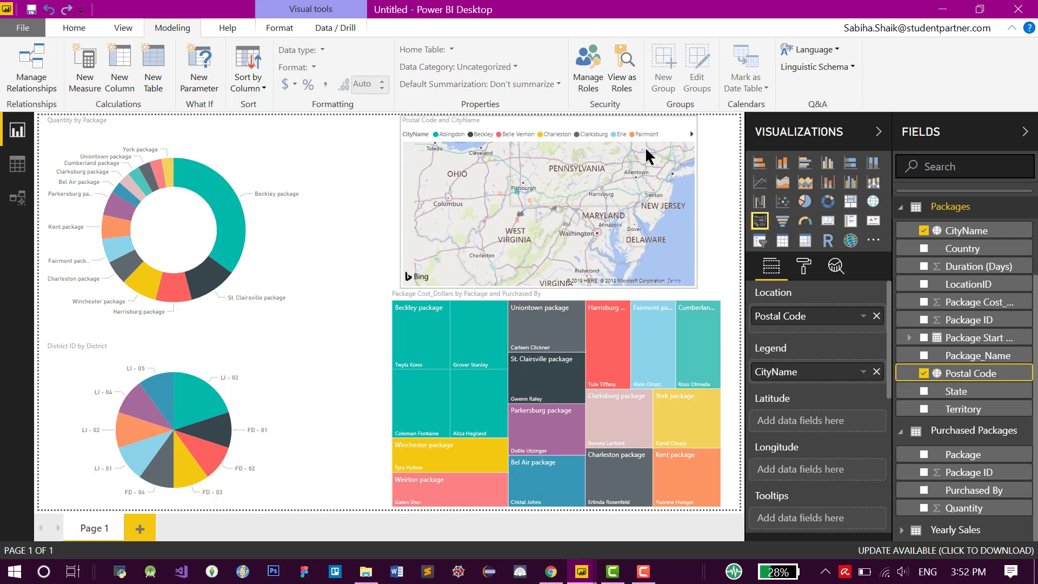
click(663, 146)
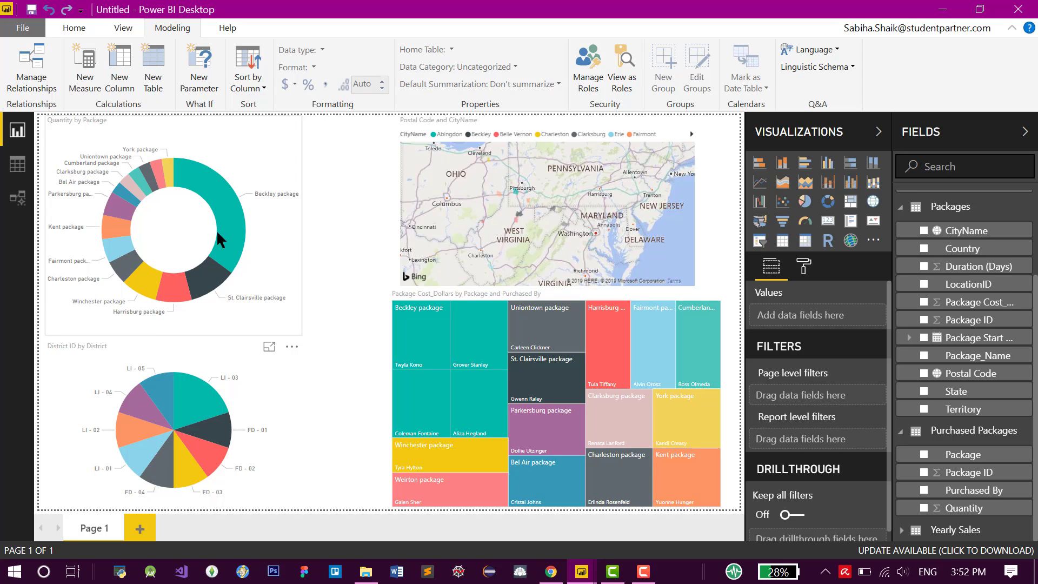
Examine how selecting the treemap's York package affects the other visuals, clear the selection and inspect a Beckley package tile's details
mouse_move(221, 217)
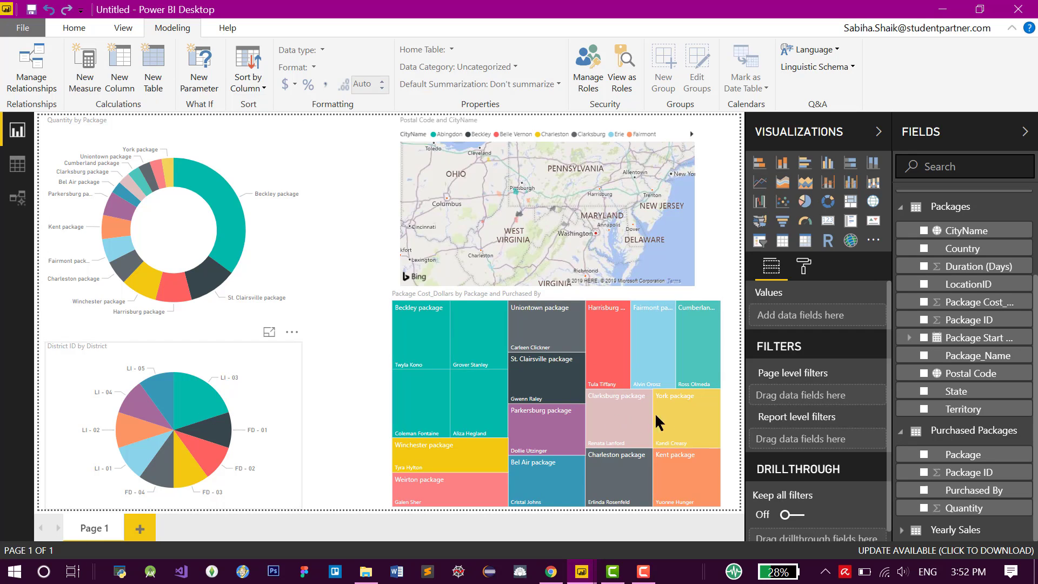
mouse_move(677, 411)
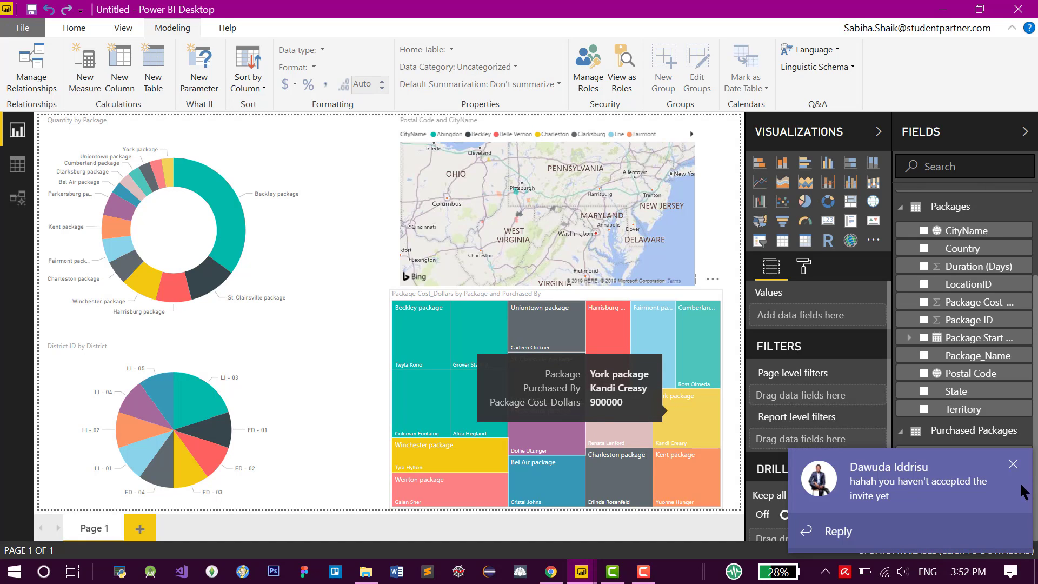
click(695, 421)
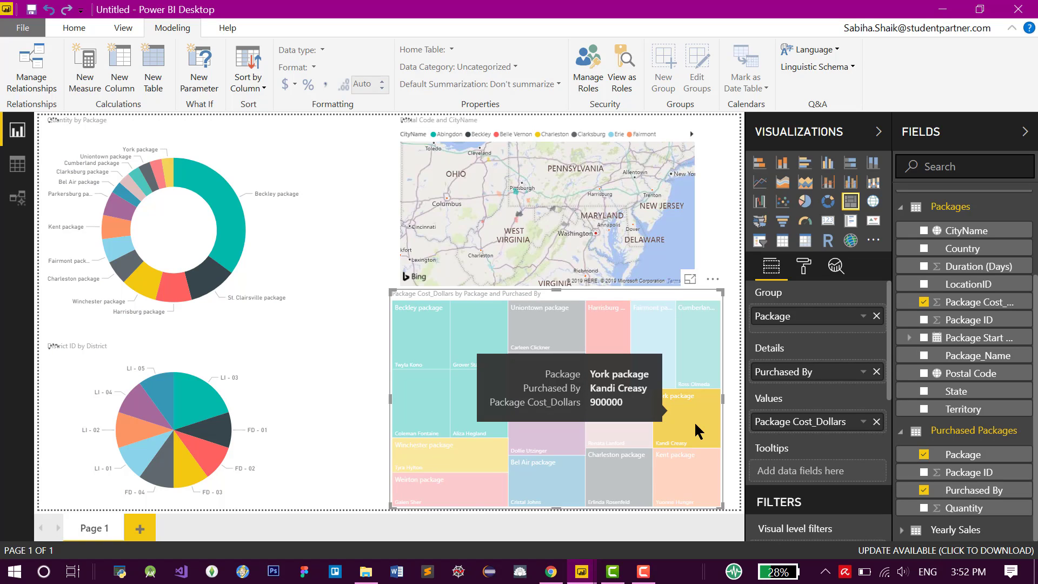
click(286, 363)
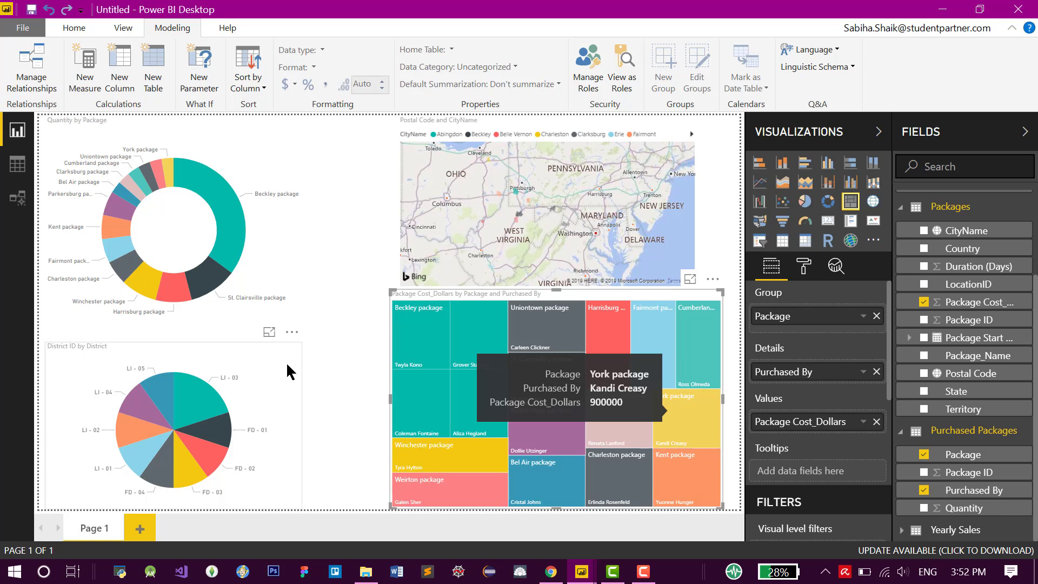
click(683, 410)
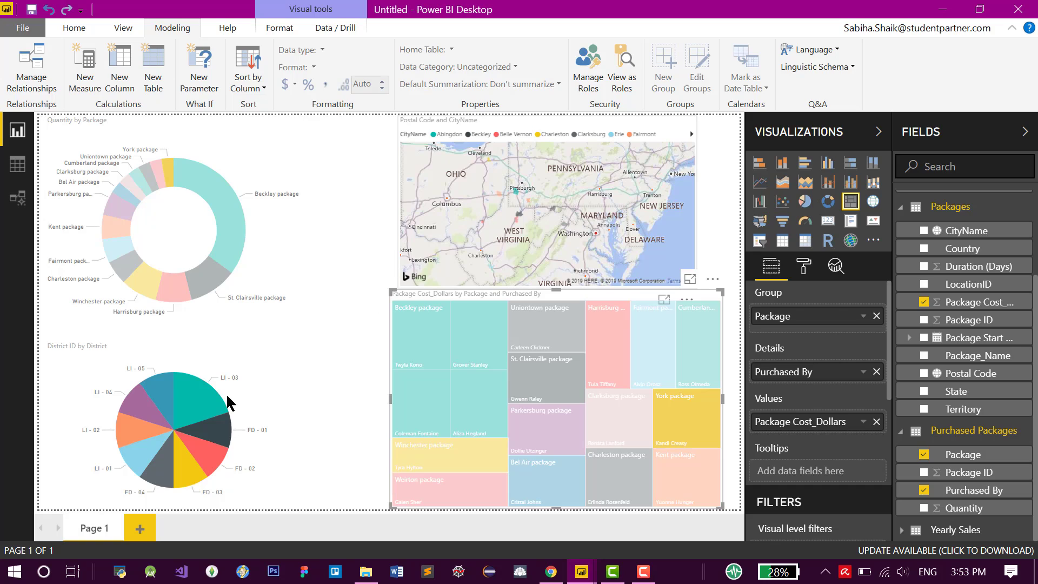
click(330, 366)
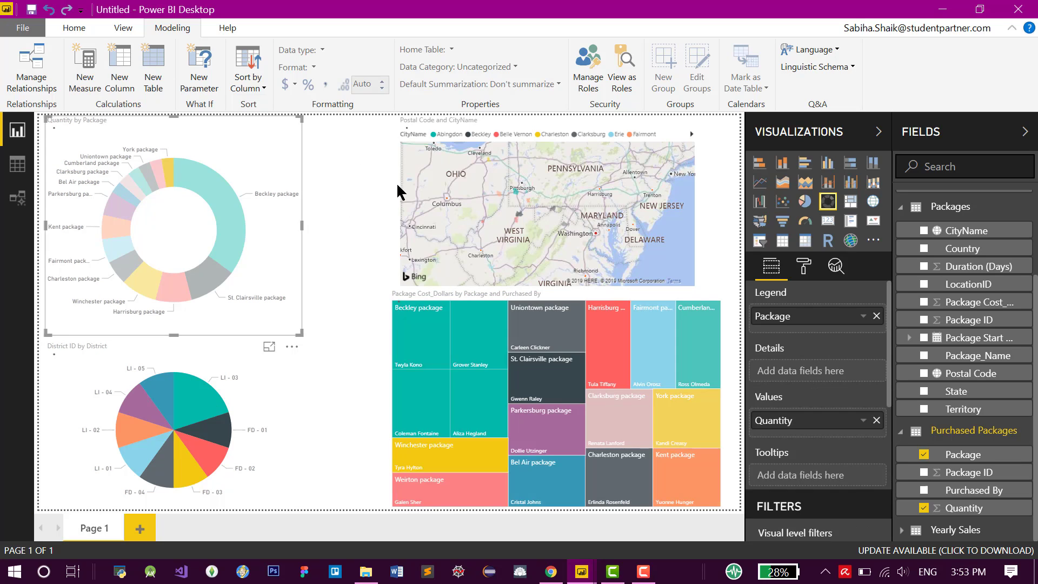
click(348, 248)
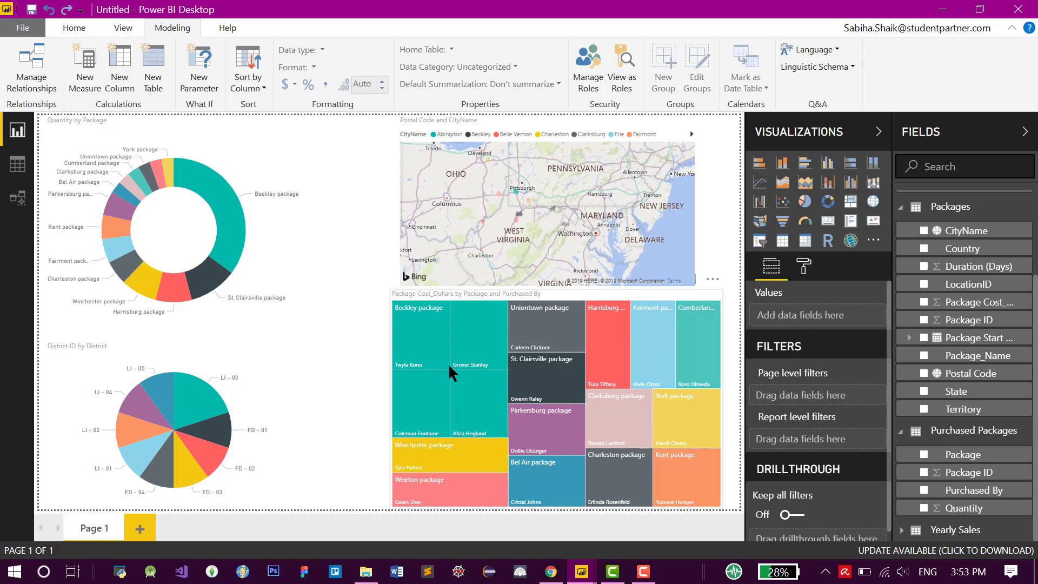
mouse_move(450, 366)
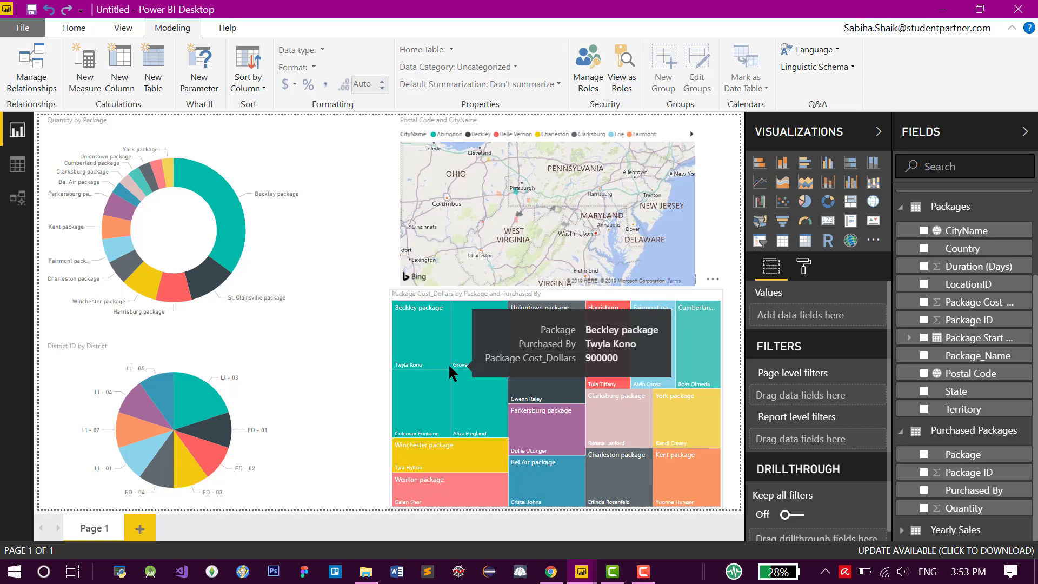
click(329, 412)
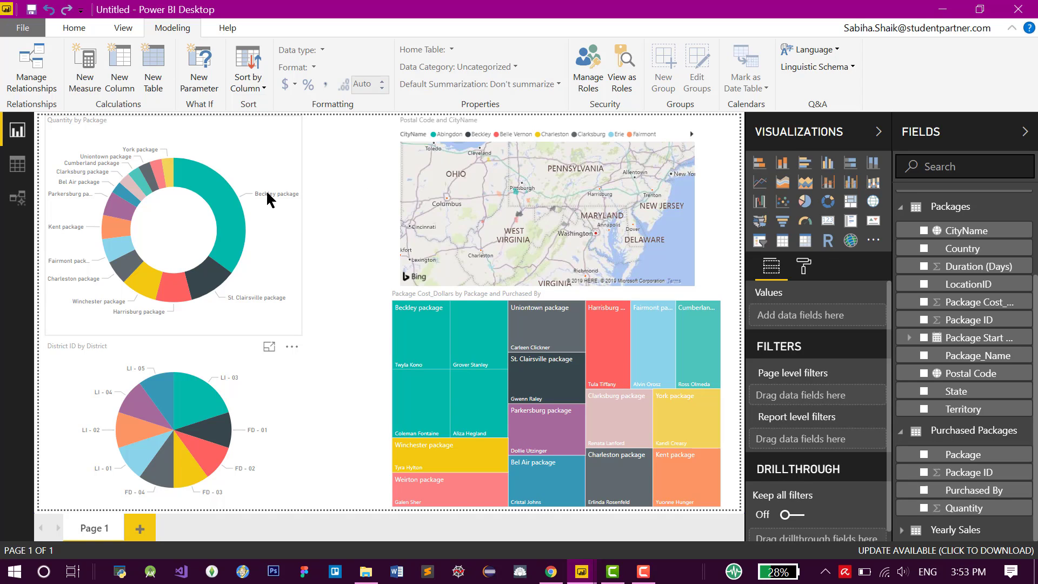
Start publishing the report and save it as a Power BI file named Demo in the Desktop's Power Bi folder
click(72, 28)
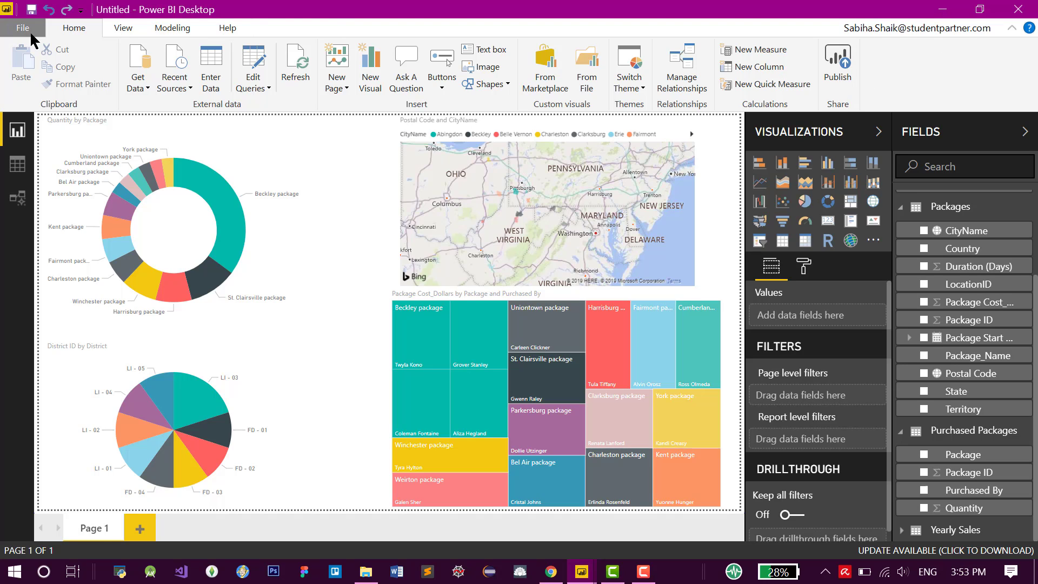
click(830, 67)
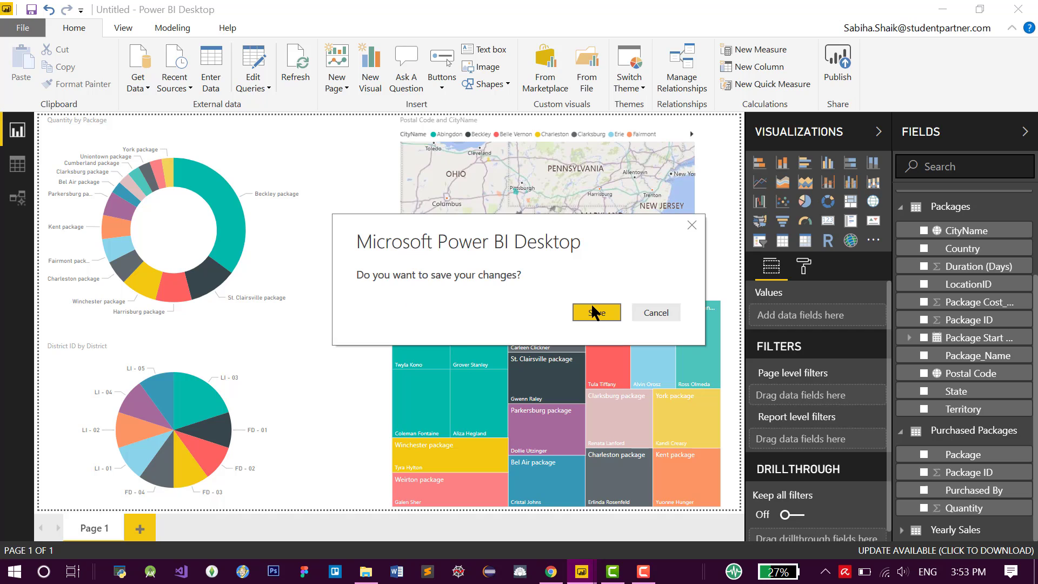
click(595, 312)
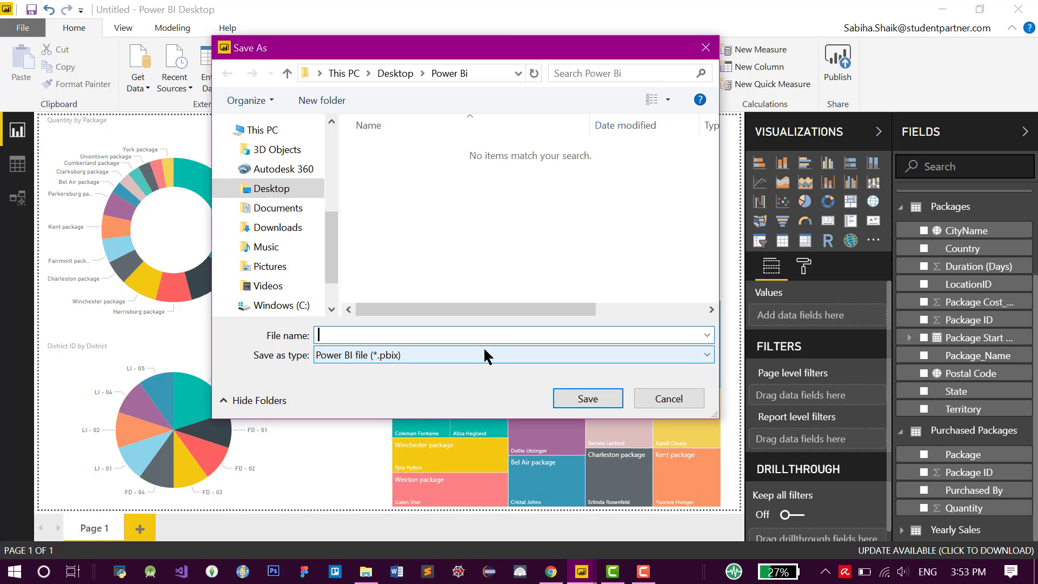
key(Caps_Lock)
text(D)
key(Caps_Lock)
text(emo)
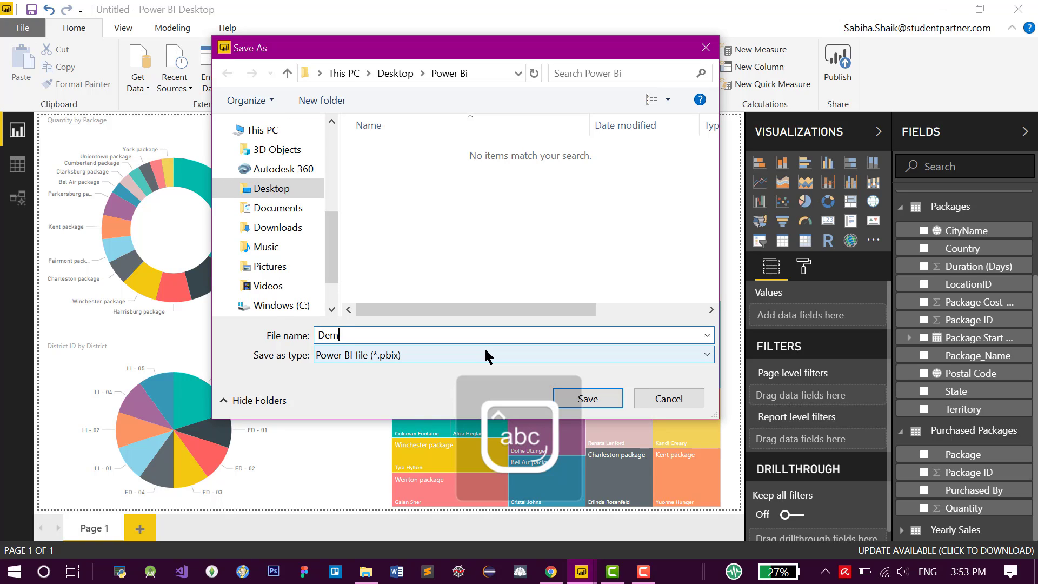
click(600, 399)
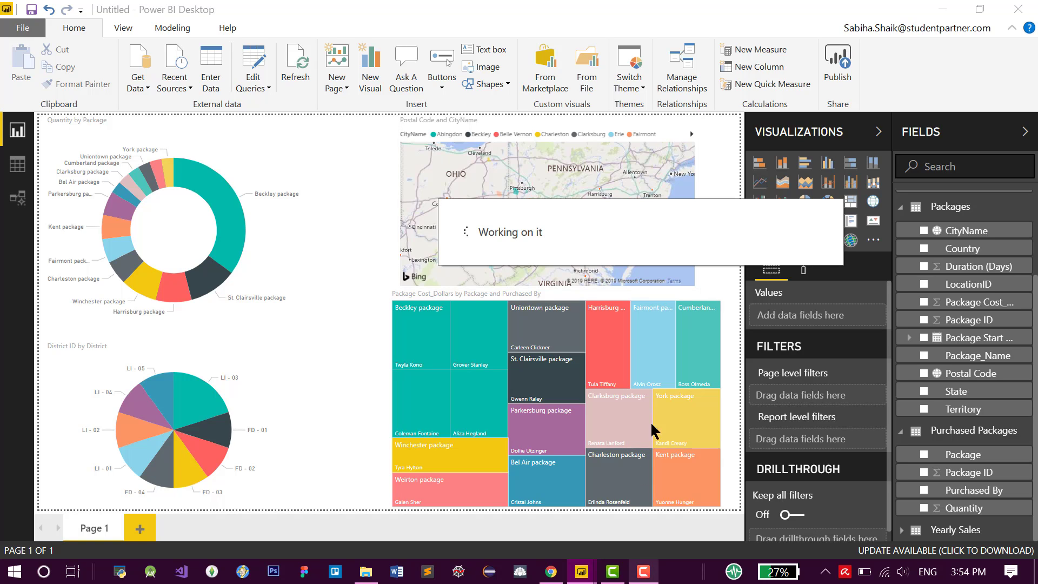
Publish the Demo report to My workspace and dismiss the publishing dialog
click(653, 571)
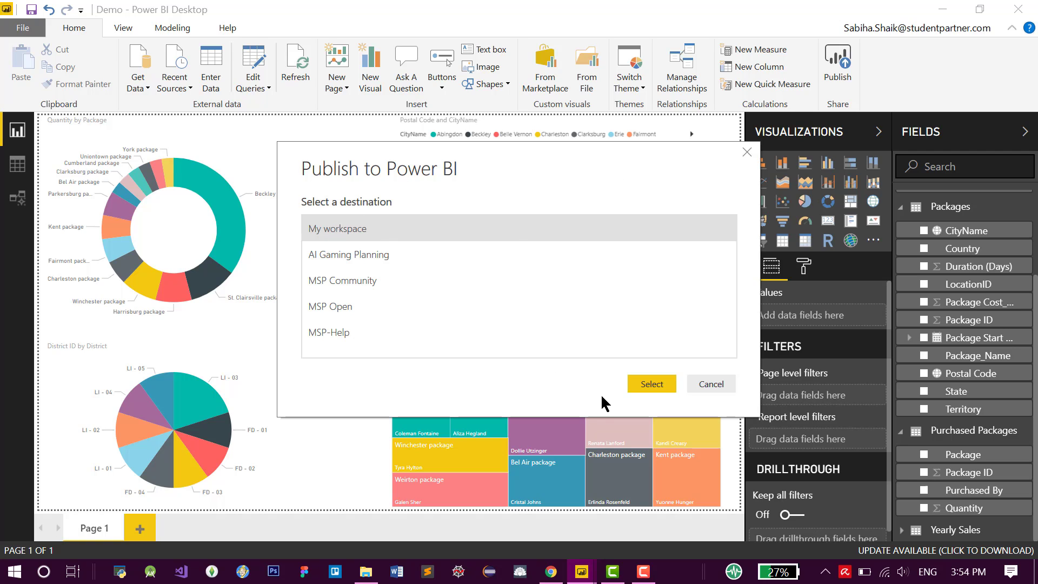
click(654, 385)
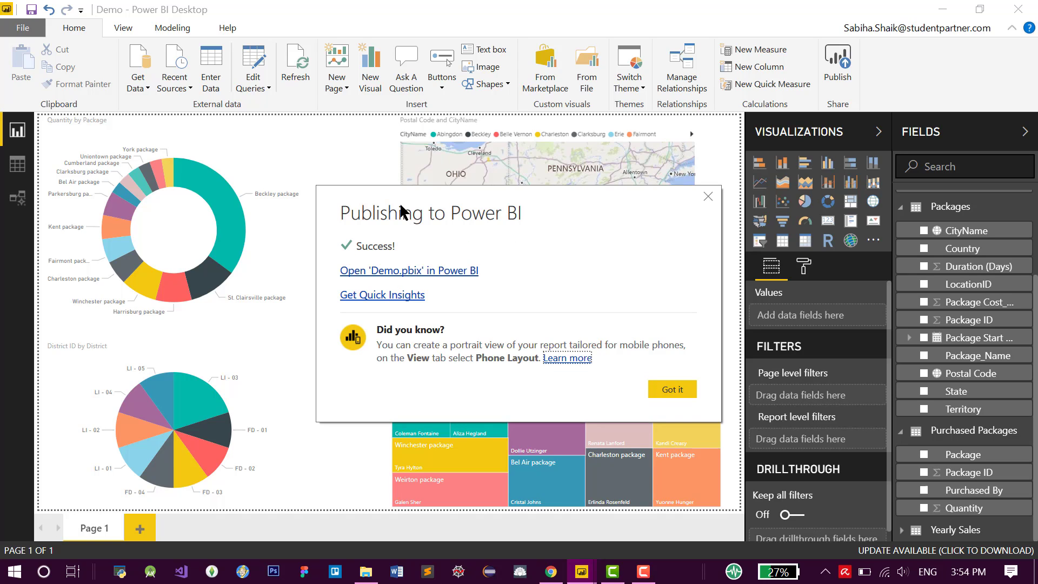
click(674, 390)
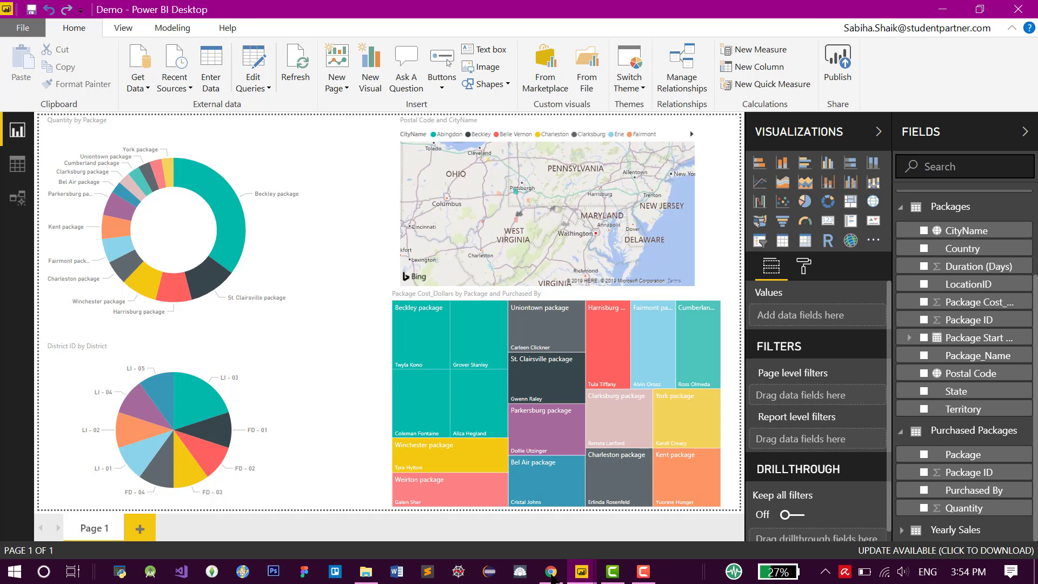
Switch to the Power BI service in Chrome, look through My workspace's reports and the workspace list, and open the Demo report
click(551, 572)
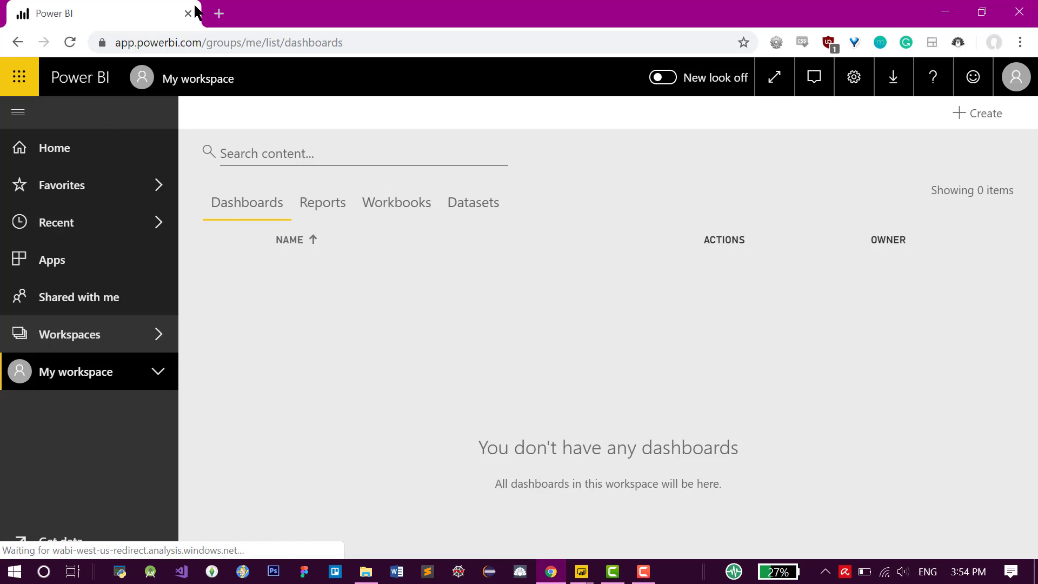
click(327, 209)
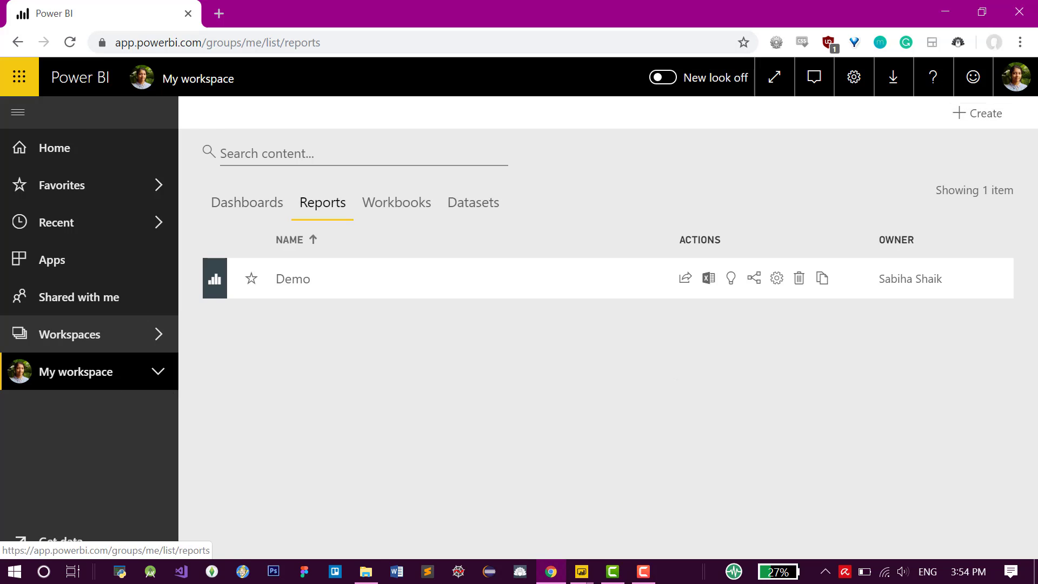
click(158, 374)
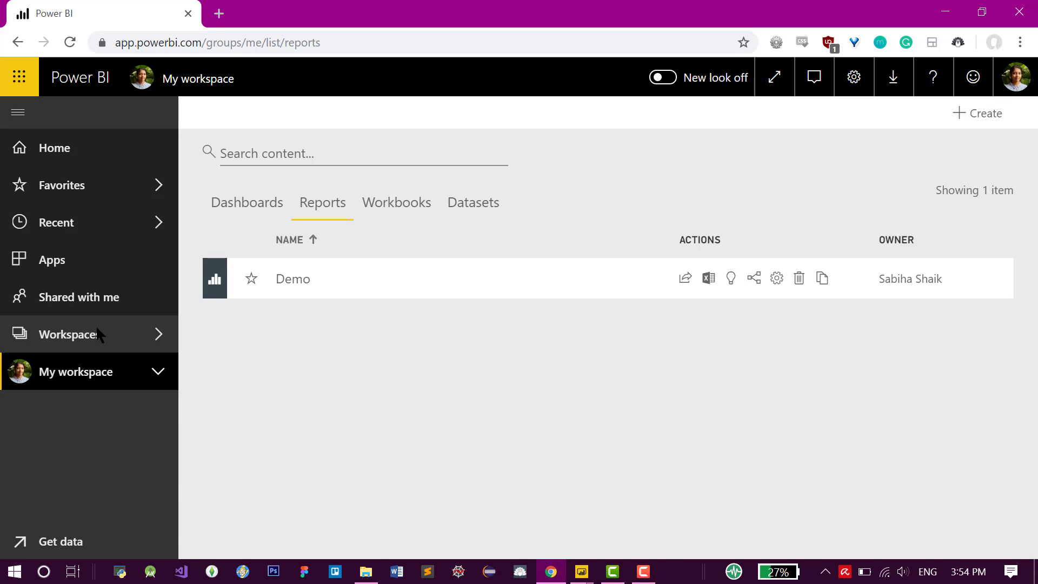
click(156, 335)
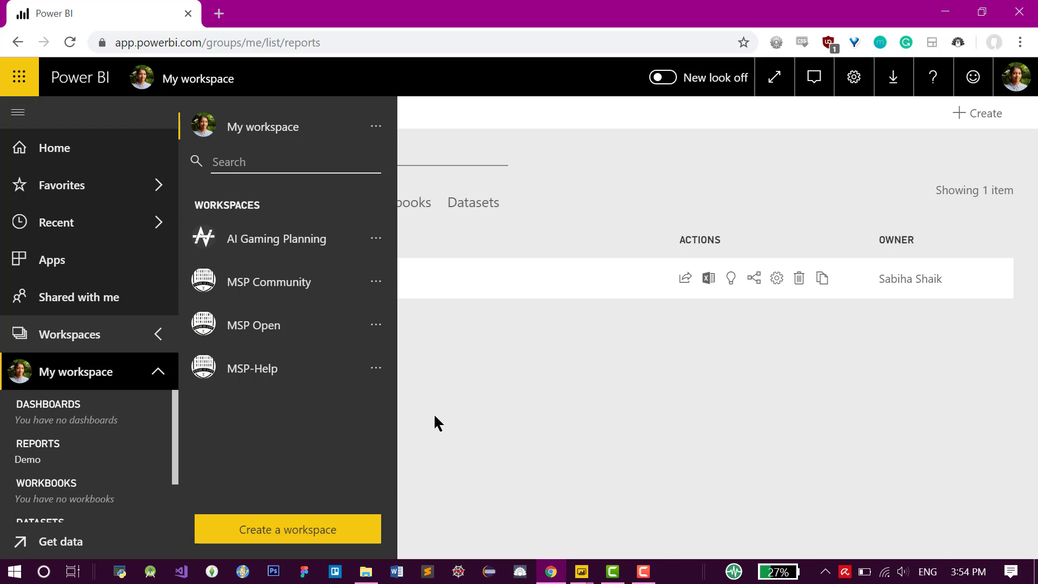
click(435, 417)
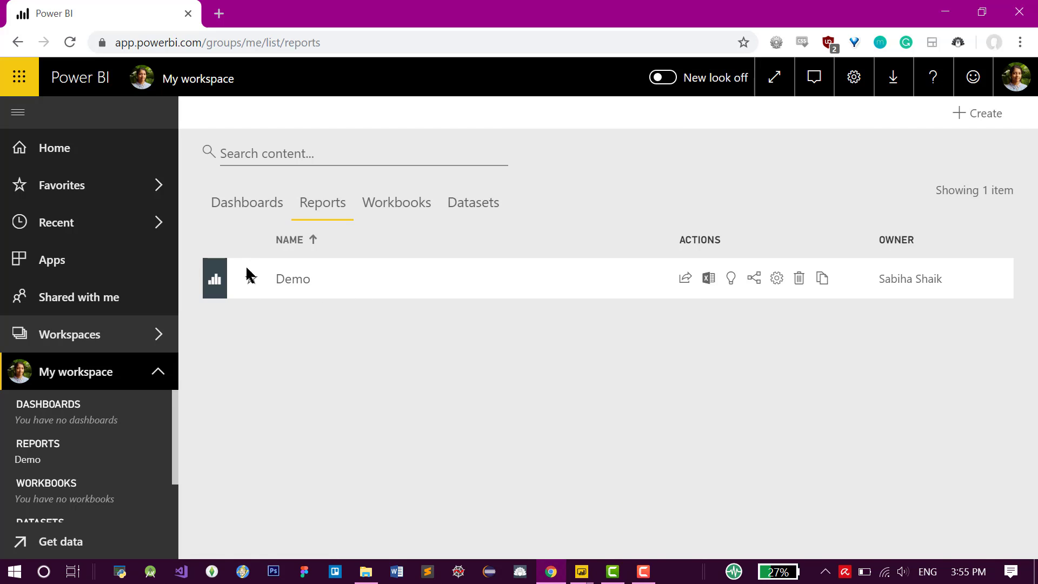
click(300, 281)
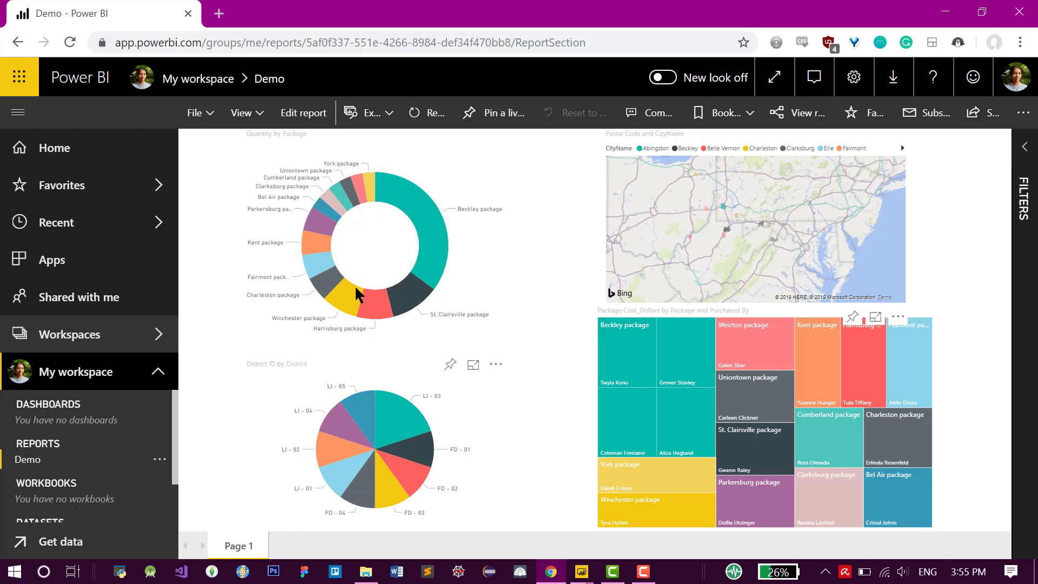
mouse_move(357, 286)
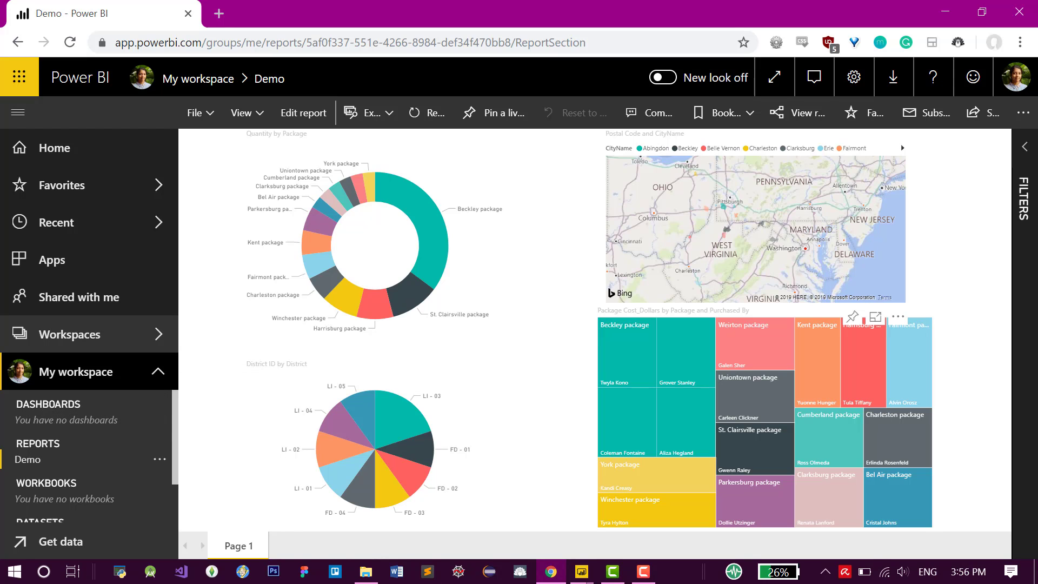
Start creating a workspace and activate the 60-day free Power BI Pro trial offered for it
click(158, 372)
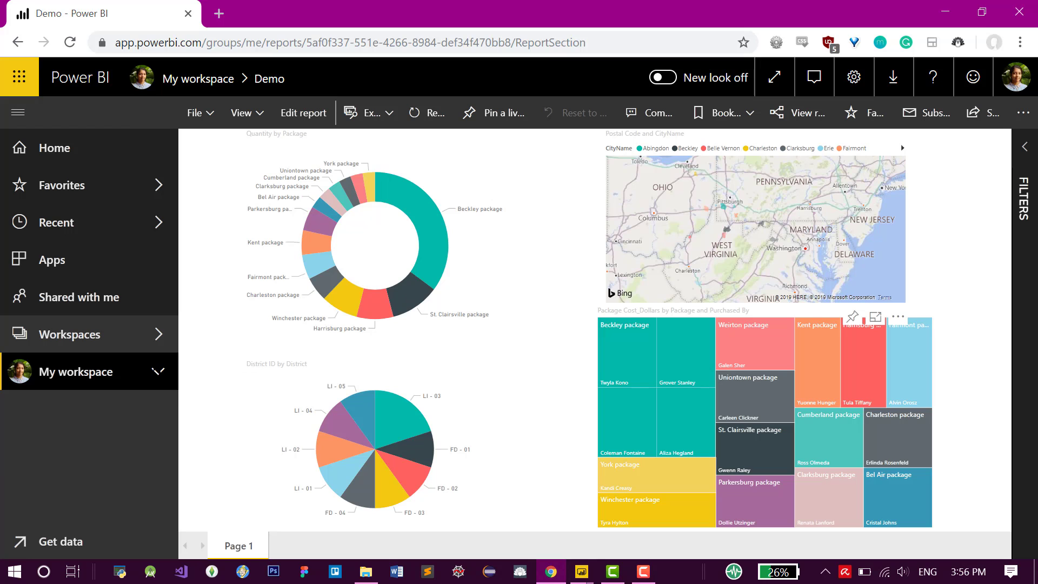
click(158, 334)
click(287, 525)
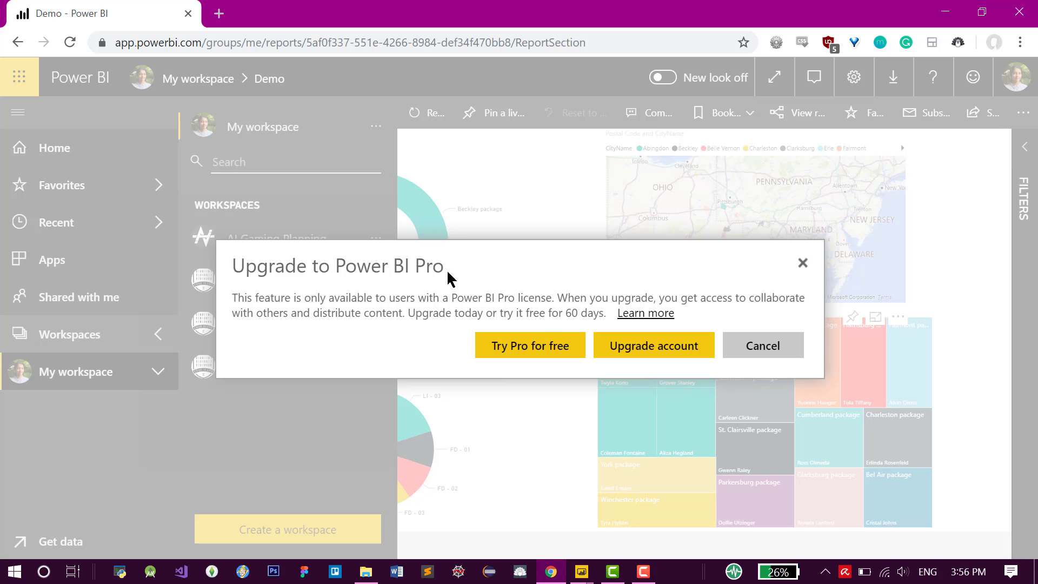
click(523, 350)
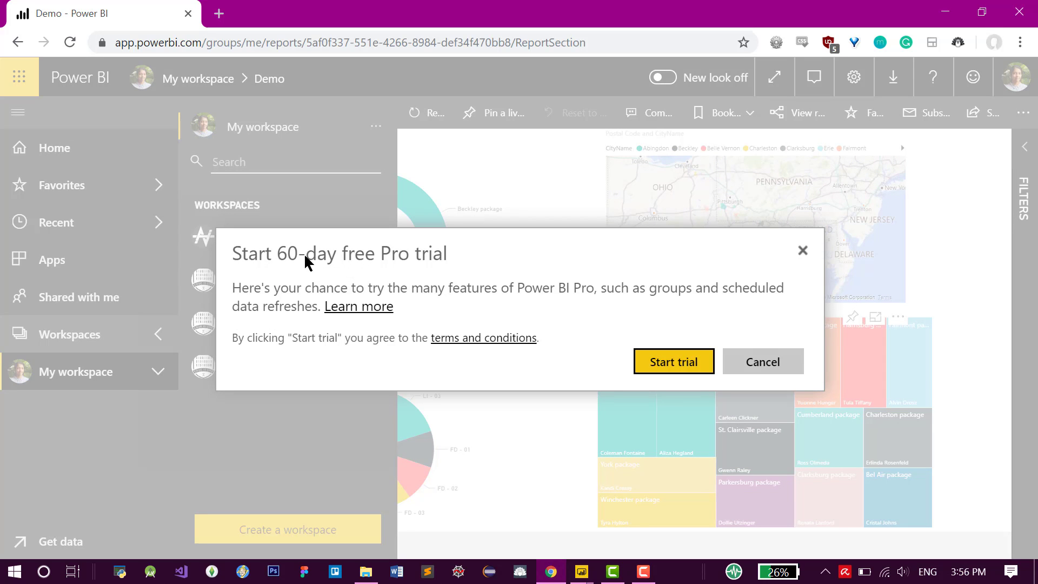
drag(279, 254, 352, 262)
click(354, 259)
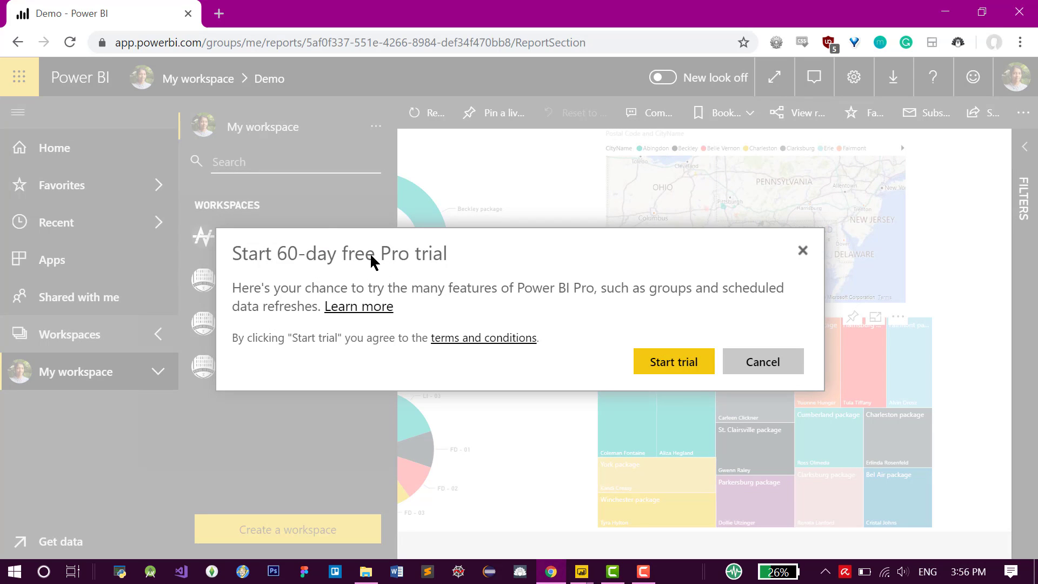
click(655, 366)
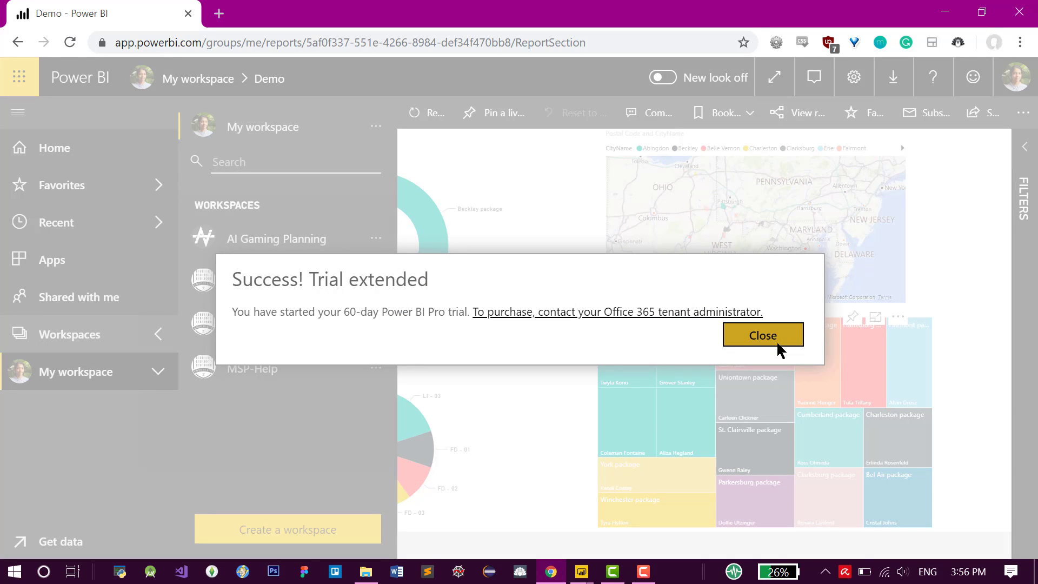
click(778, 348)
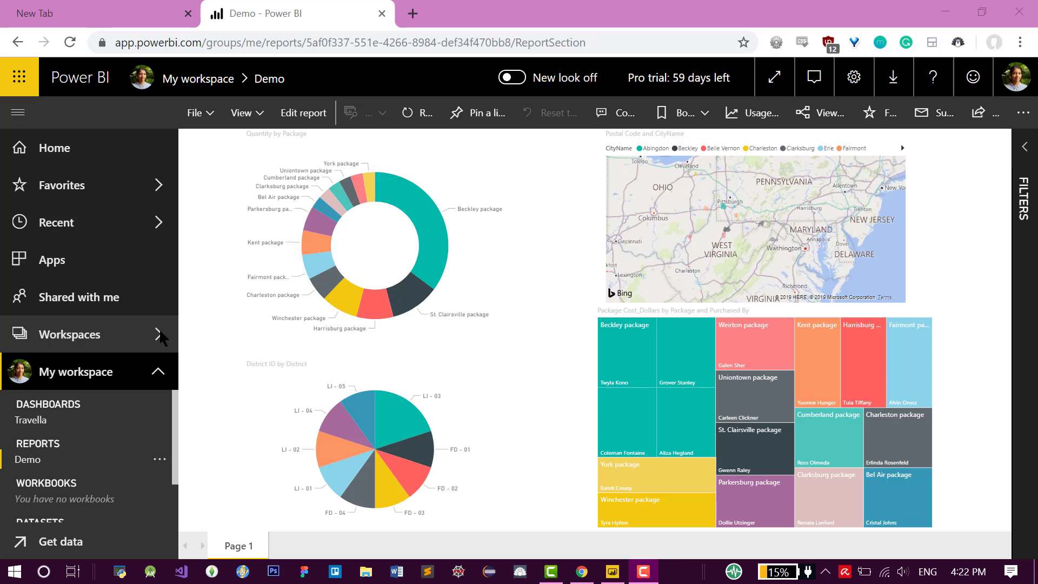
Start a new workspace, revert it to the classic type and name it Travella
click(158, 334)
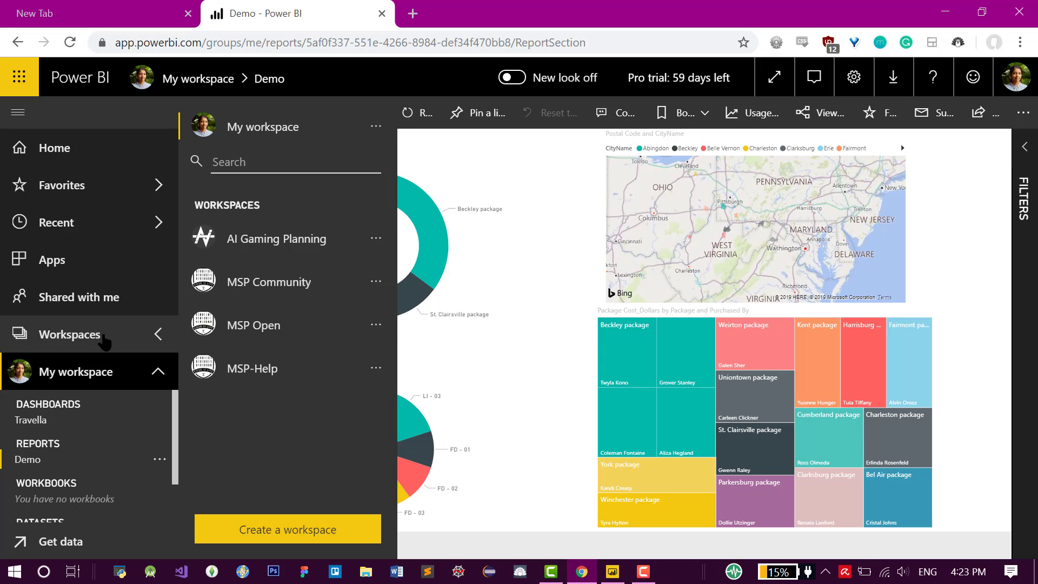
click(270, 533)
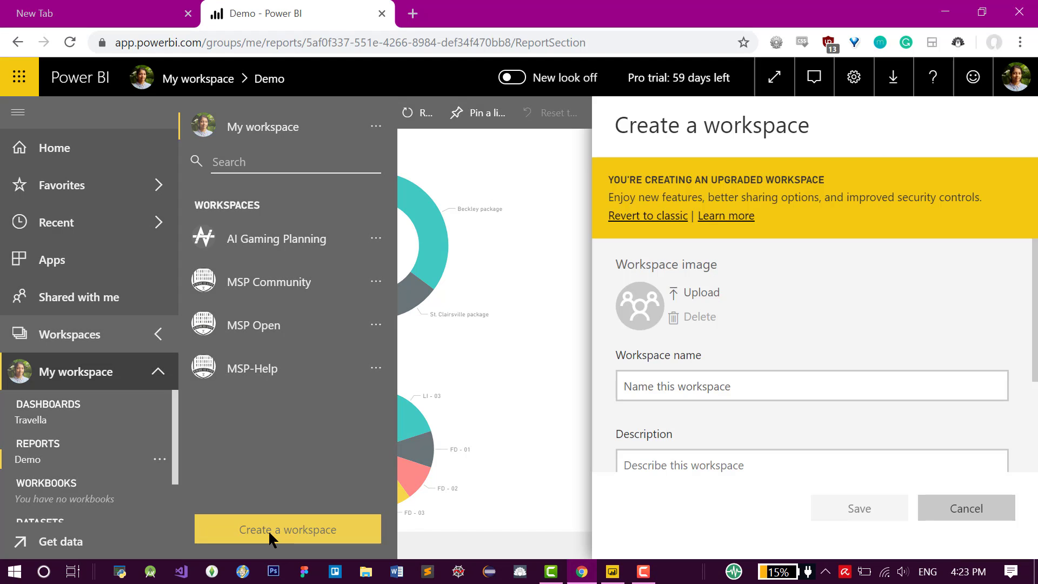
click(661, 218)
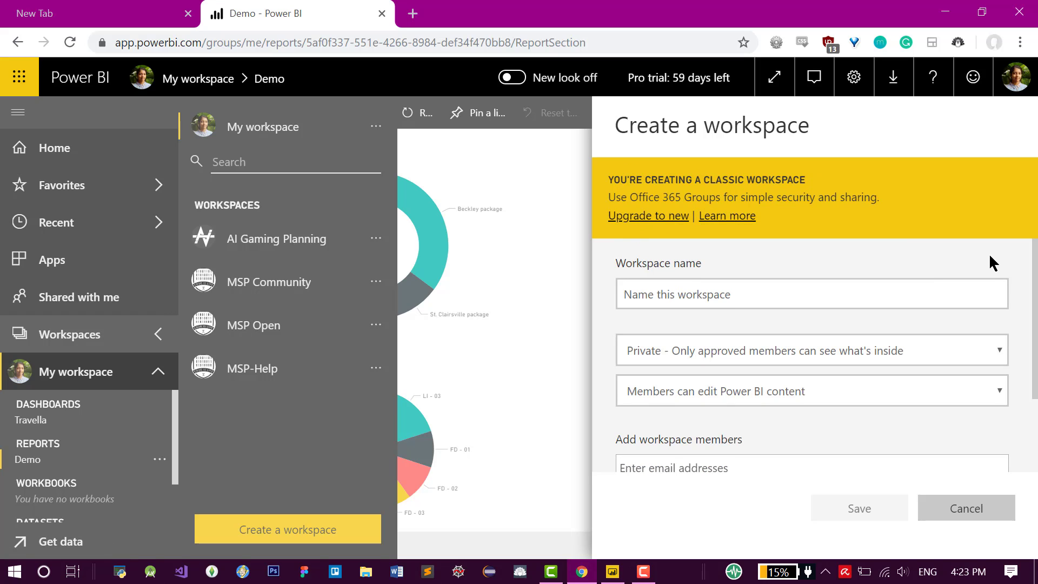
scroll(948, 277, down, 1)
click(865, 274)
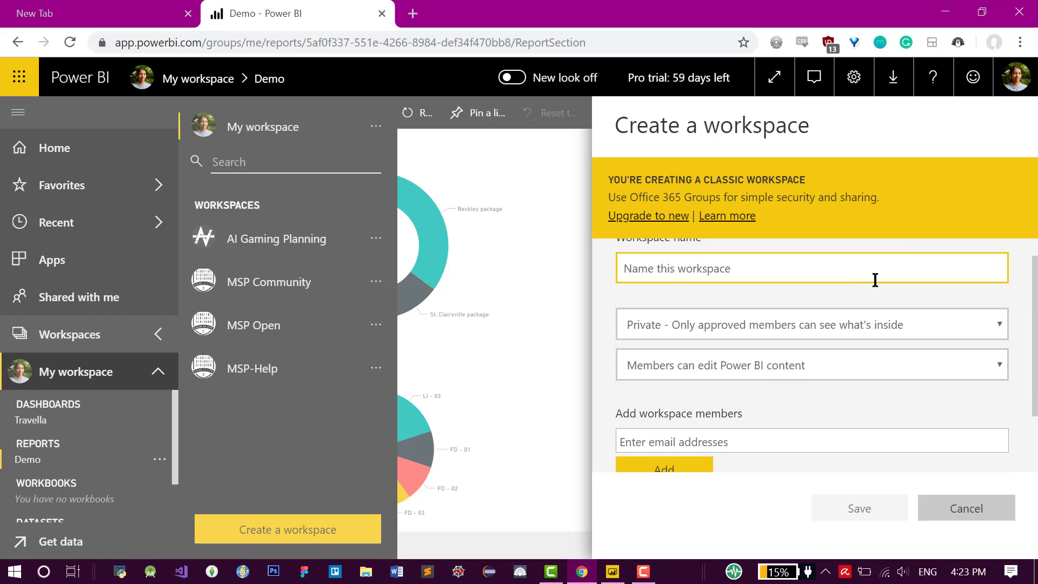
key(Caps_Lock)
text(T)
key(Caps_Lock)
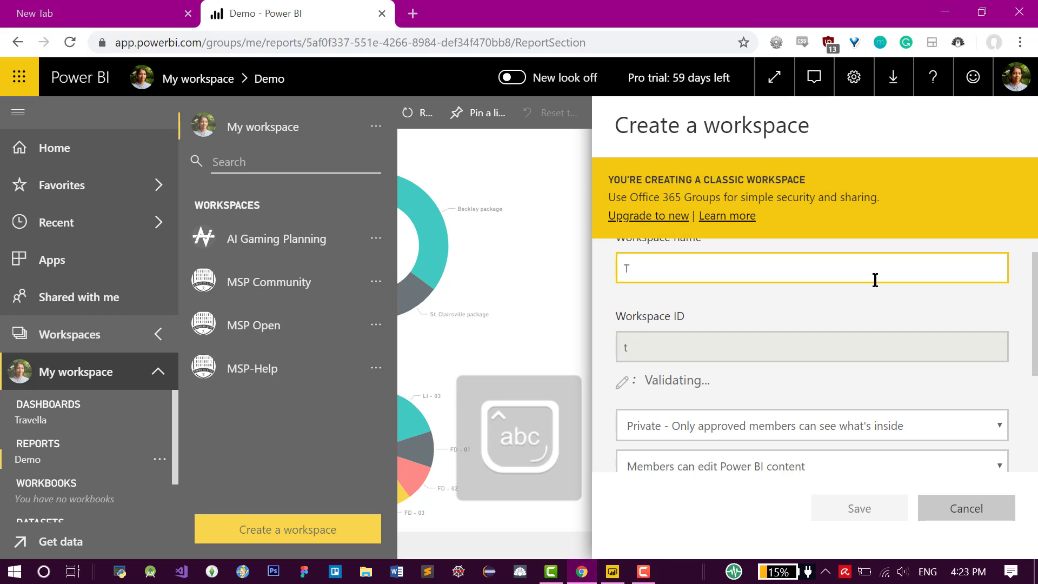
text(ravella)
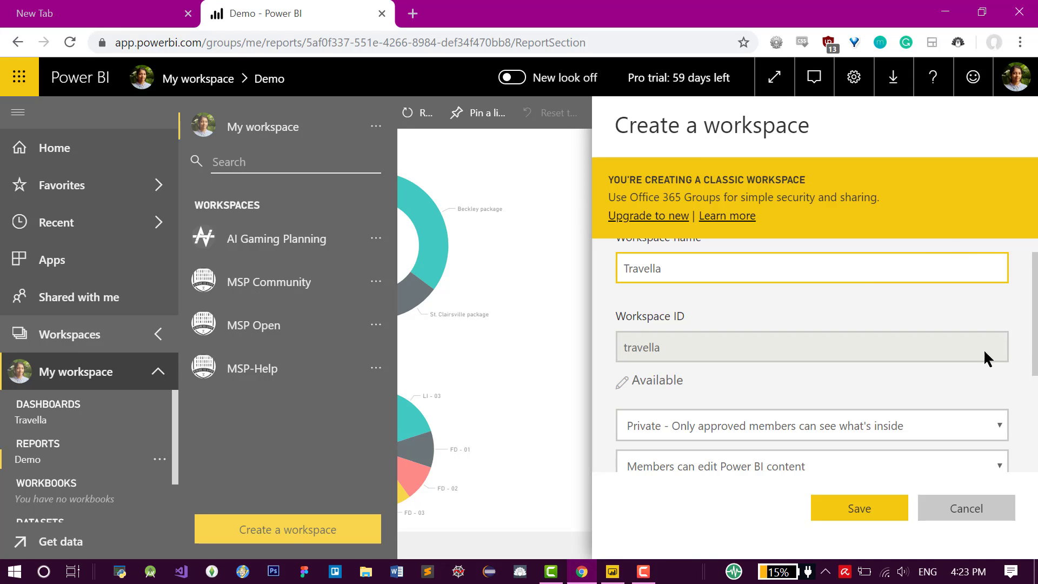
Review the workspace's privacy, member and advanced options, then save it as private with member editing and open Travella
scroll(1036, 346, down, 2)
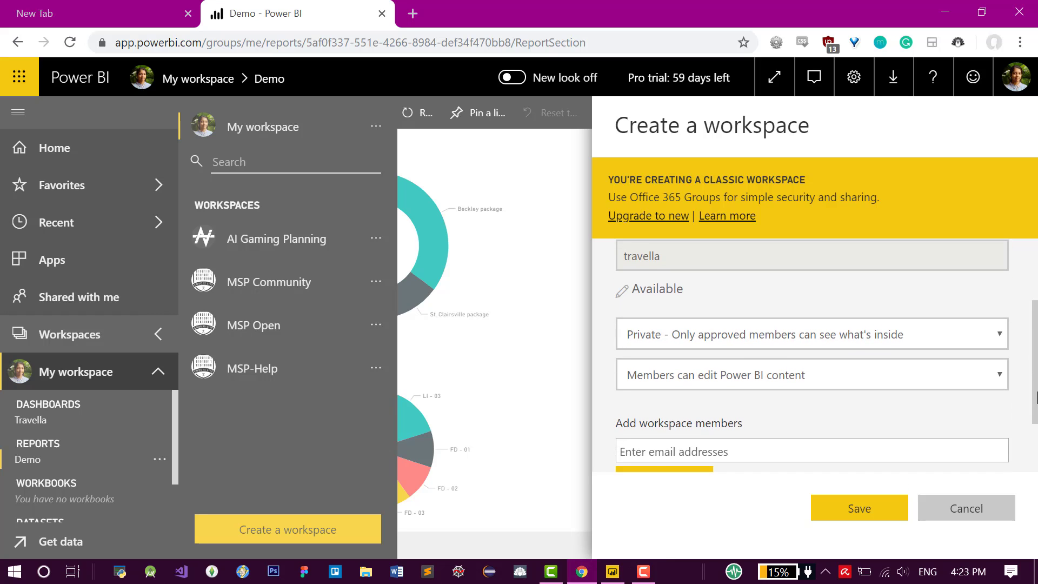
click(895, 329)
click(894, 331)
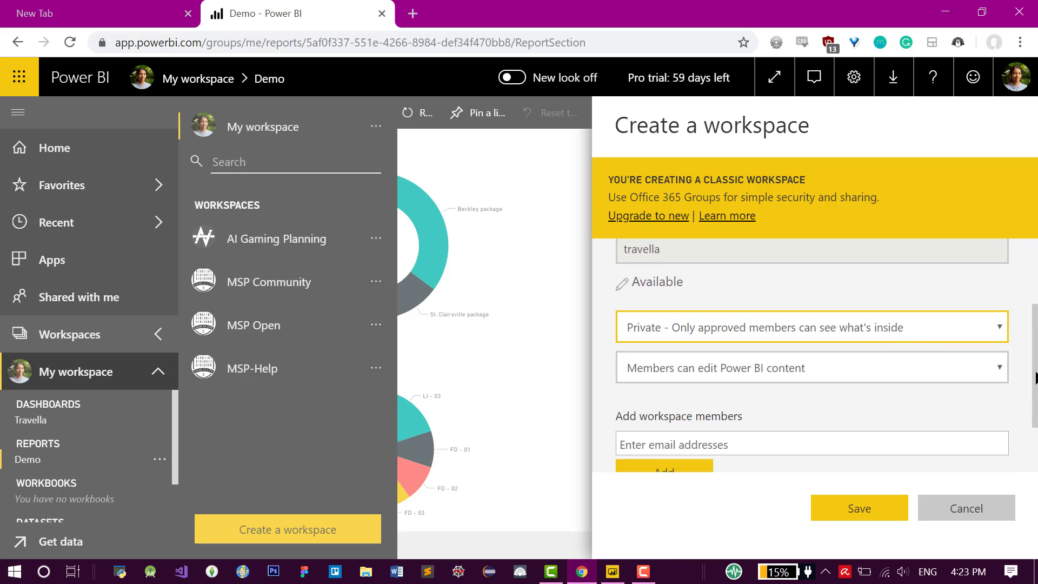
scroll(894, 331, down, 2)
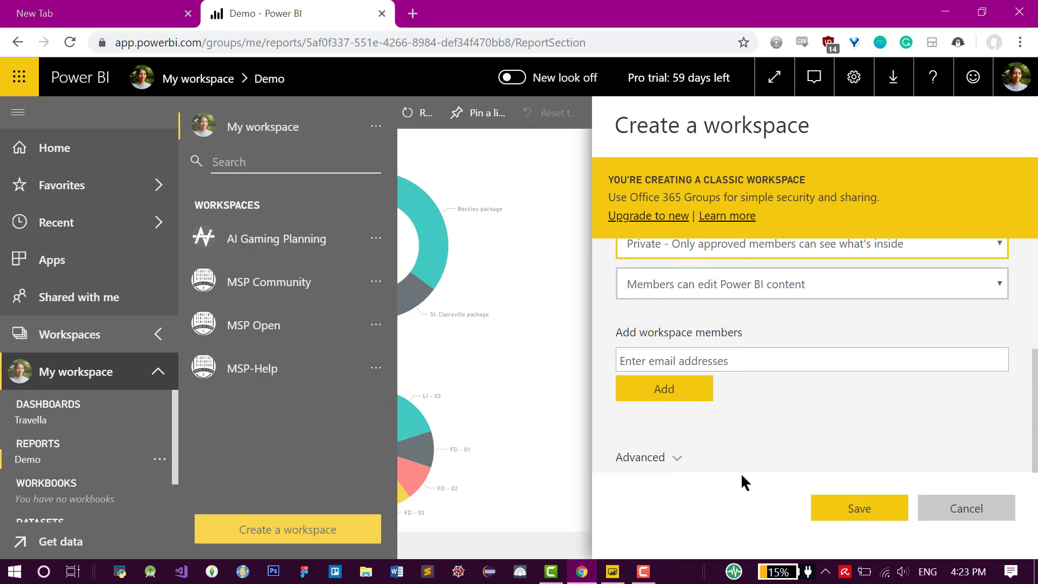
click(649, 454)
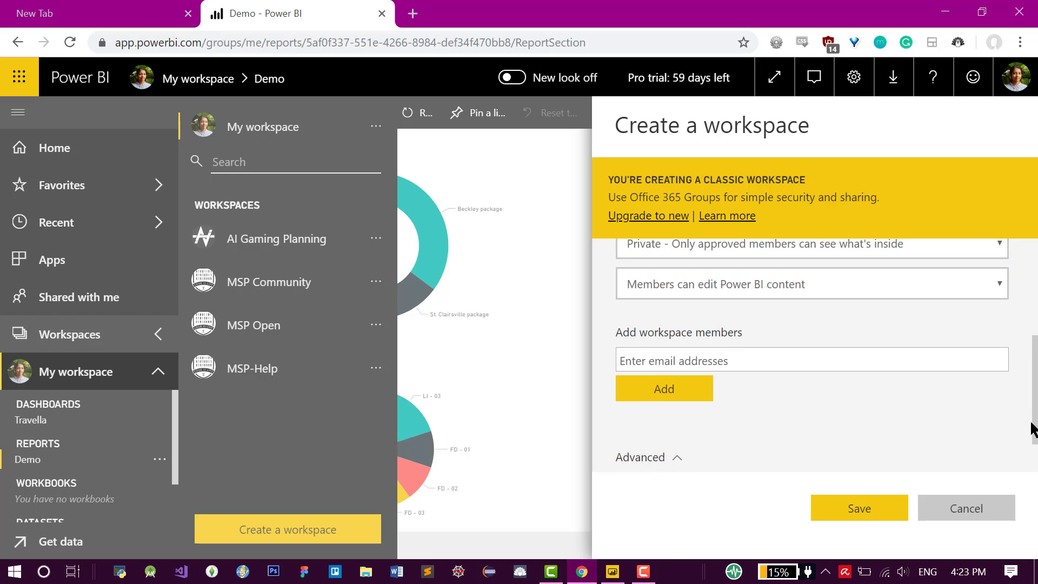
drag(1034, 429, 1034, 462)
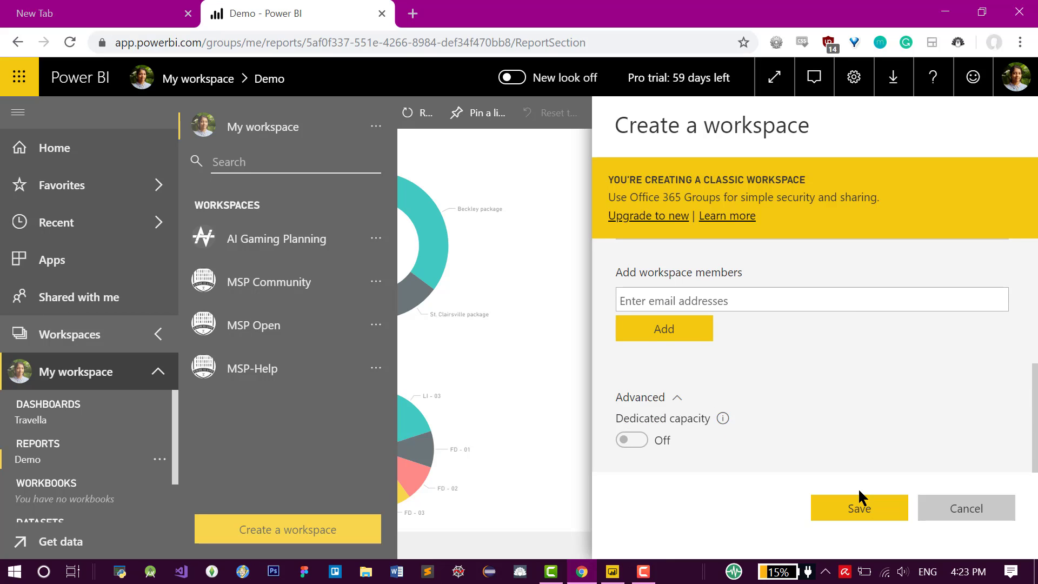
click(856, 502)
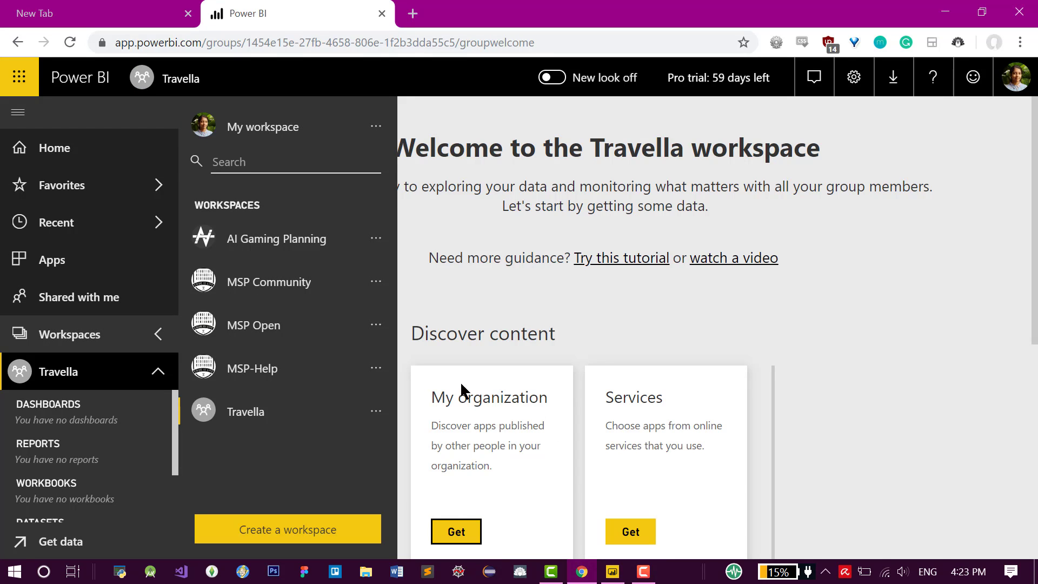
click(241, 420)
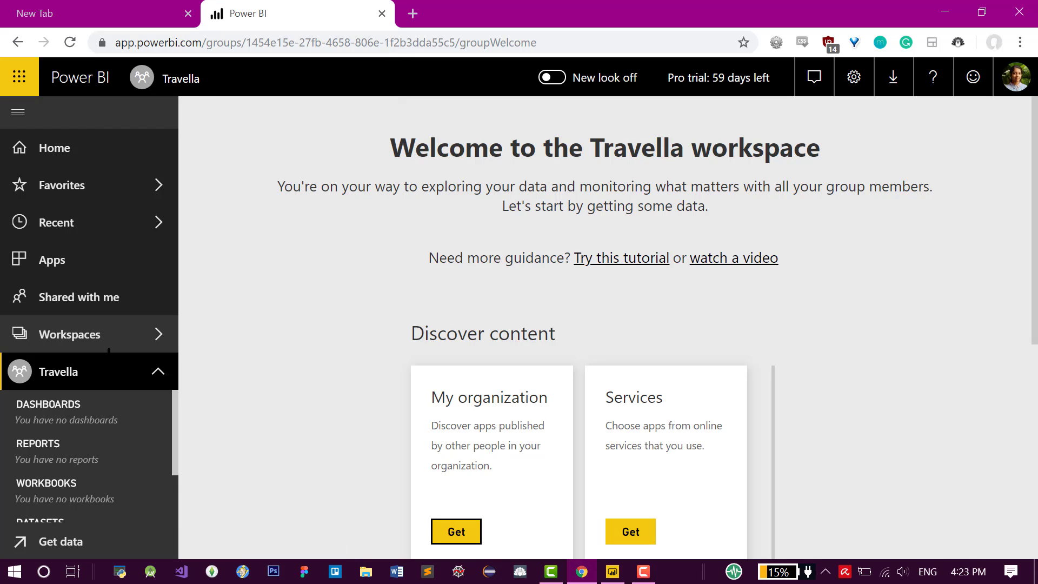
Switch to Power BI Desktop, publish the Demo report to the Travella workspace and dismiss the publishing dialog
click(613, 572)
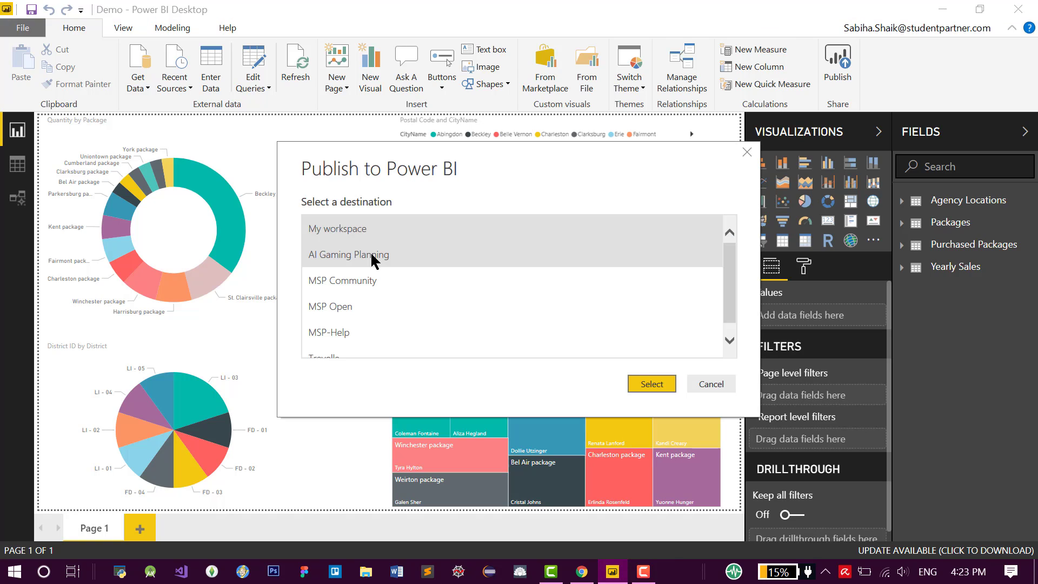
drag(730, 274, 699, 344)
click(376, 345)
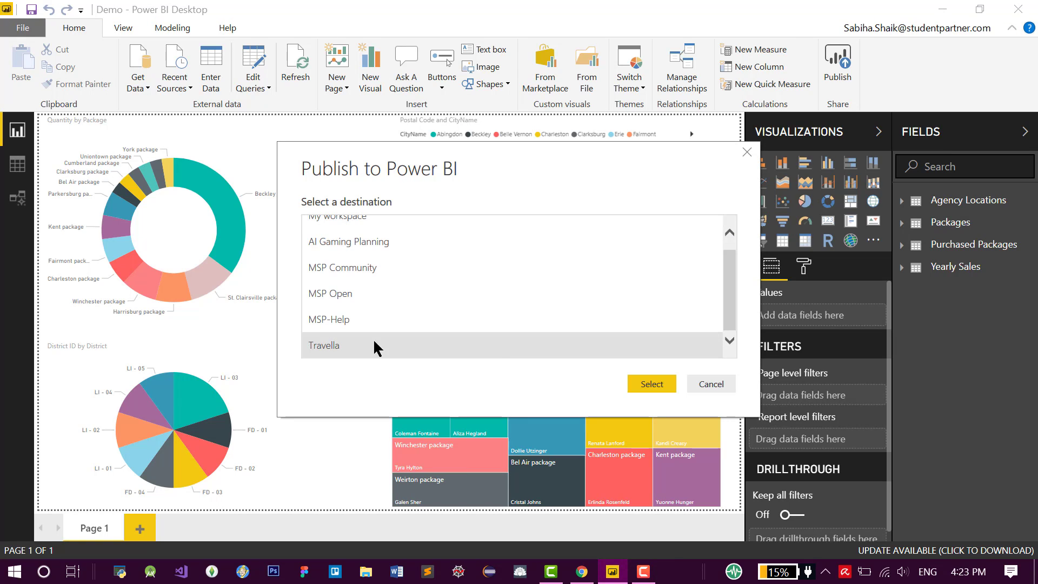
click(647, 386)
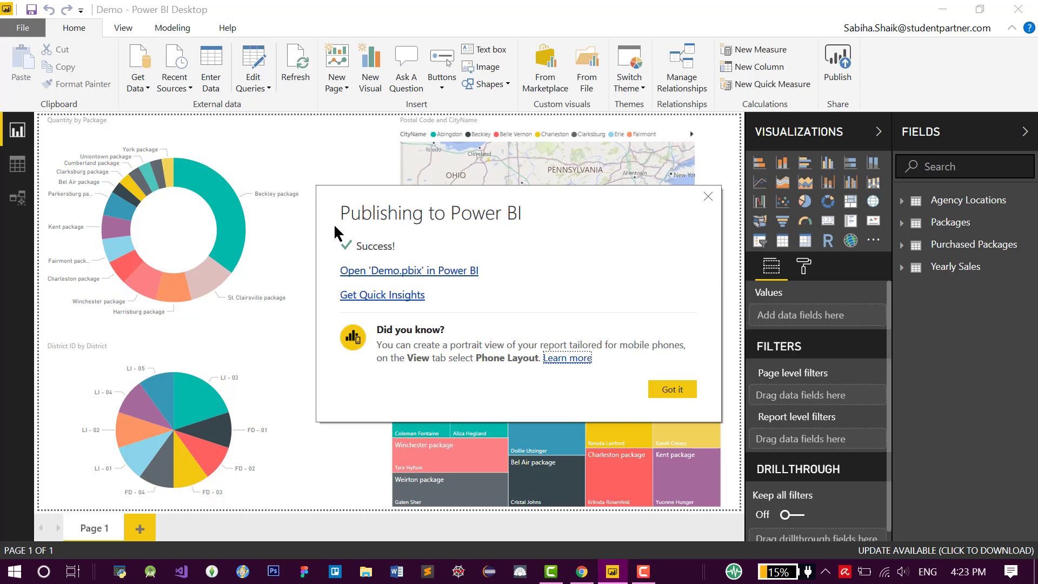
click(672, 389)
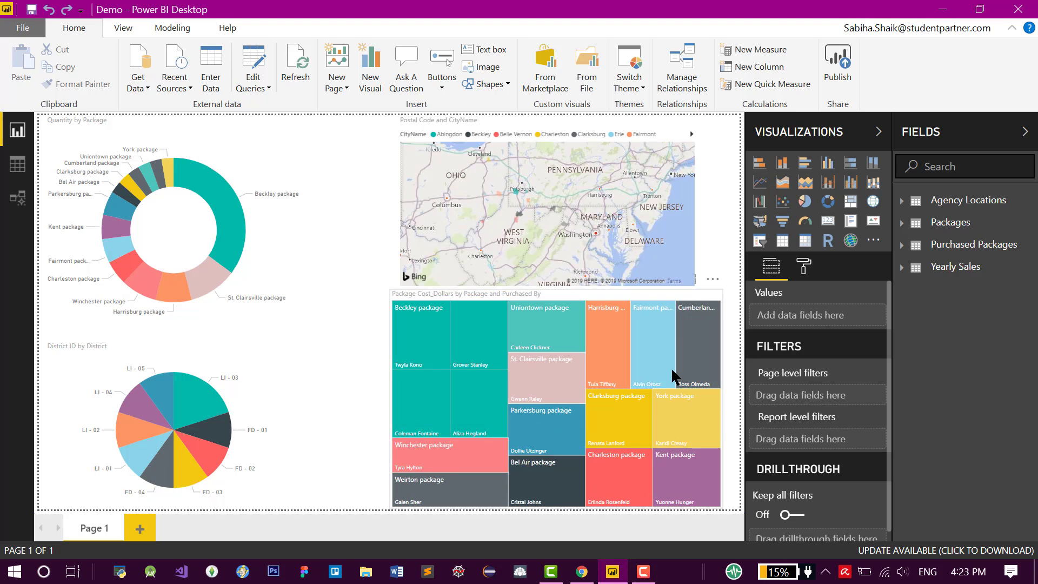
Return to the Power BI service, view the published Demo dataset and show the Travella workspace's reports list
click(943, 9)
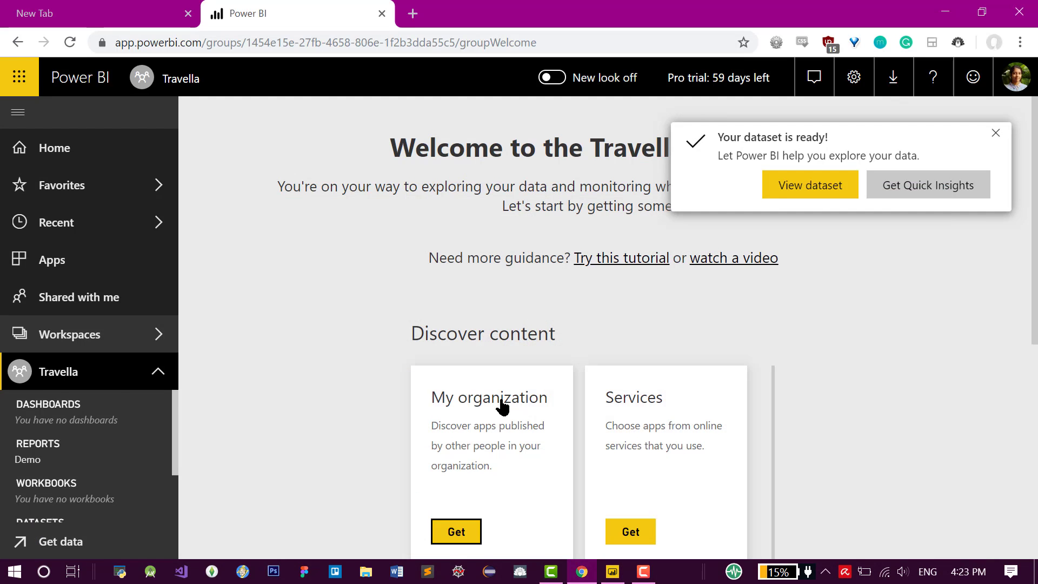
click(50, 372)
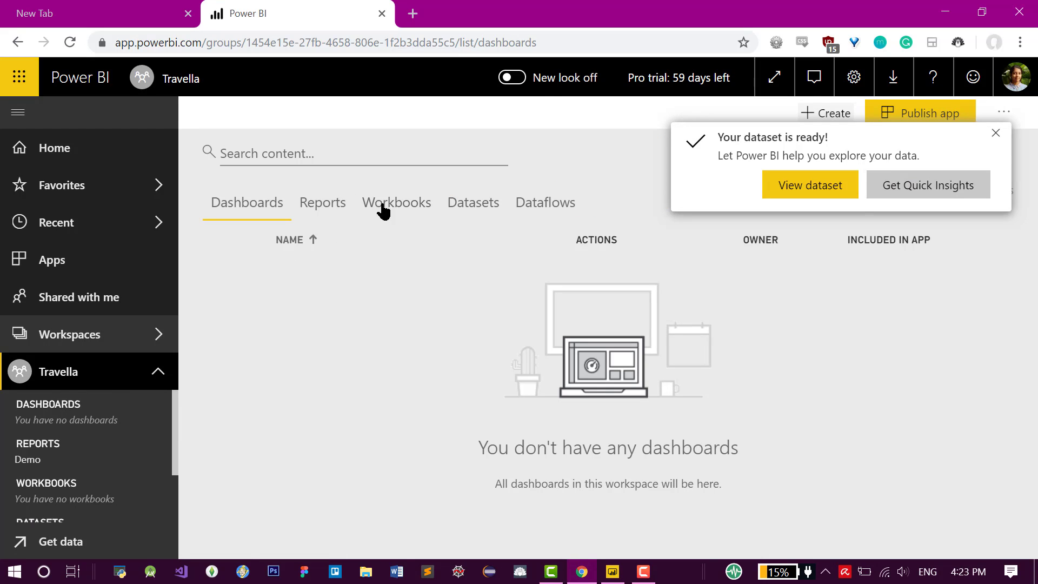
click(808, 192)
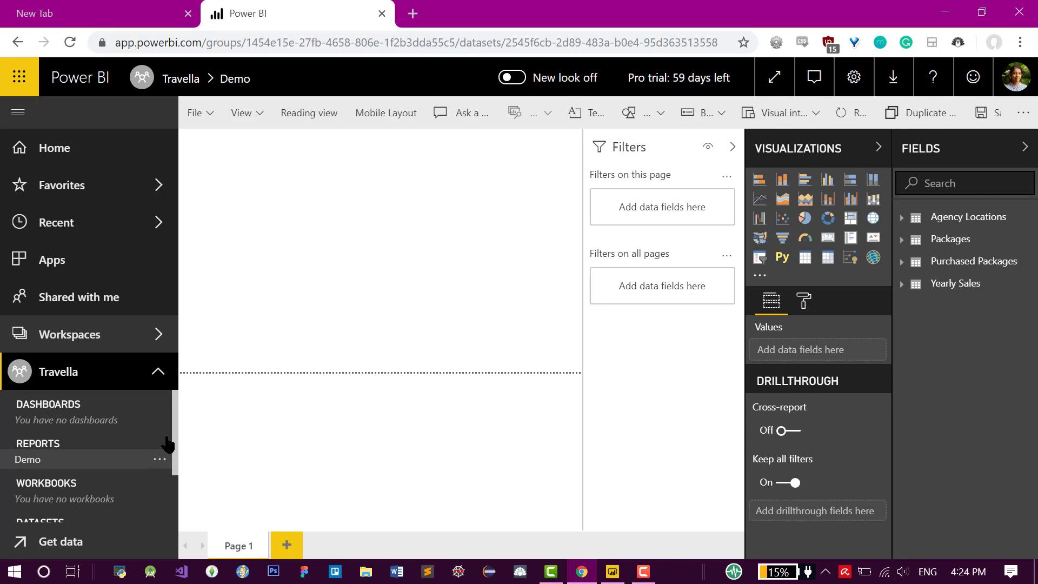
click(108, 400)
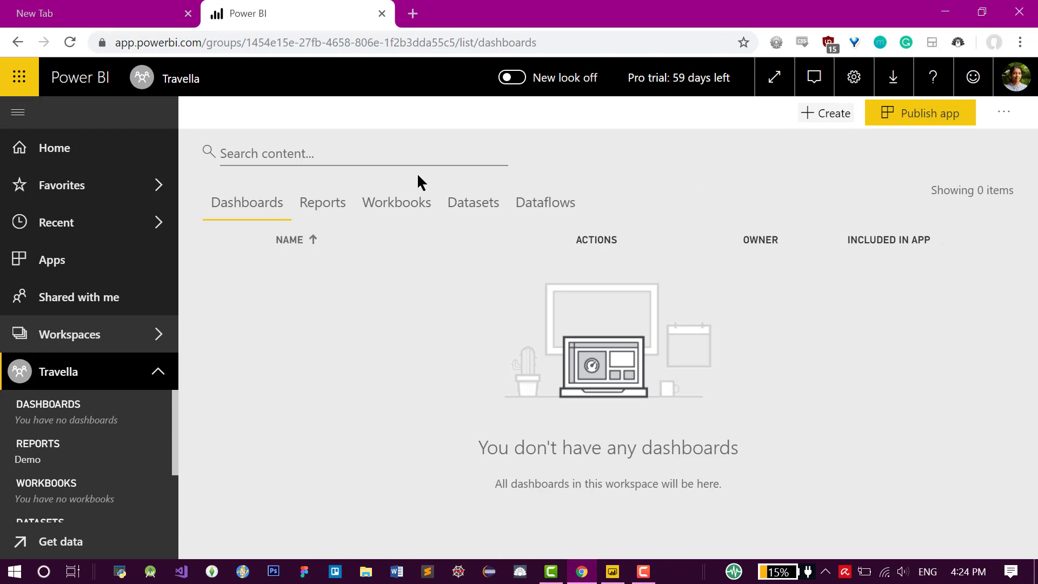
click(302, 208)
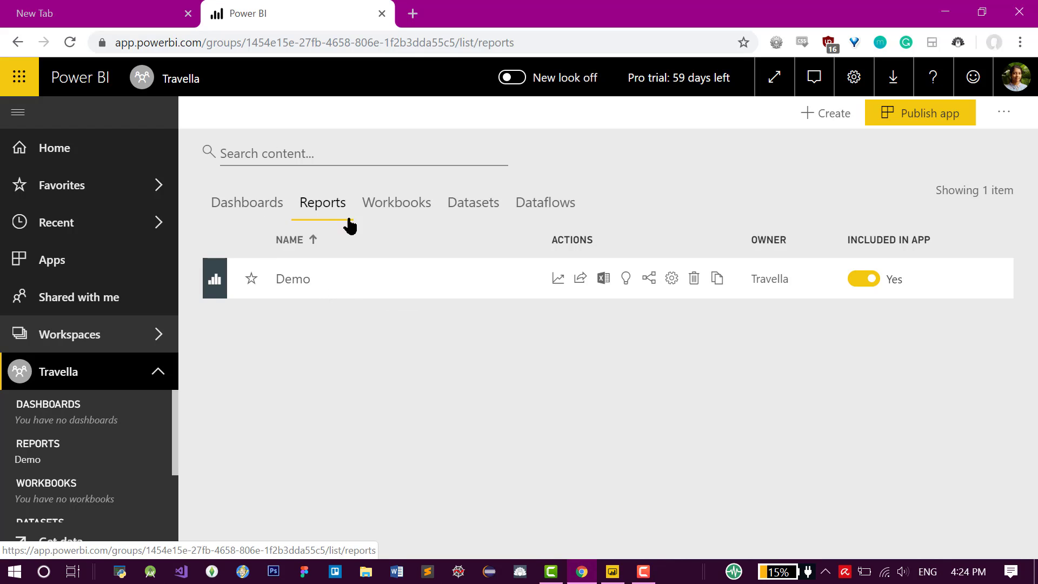
Open the Demo report and pin its District ID pie chart to a new dashboard named Travella Dashboard, dismissing the notification
click(341, 285)
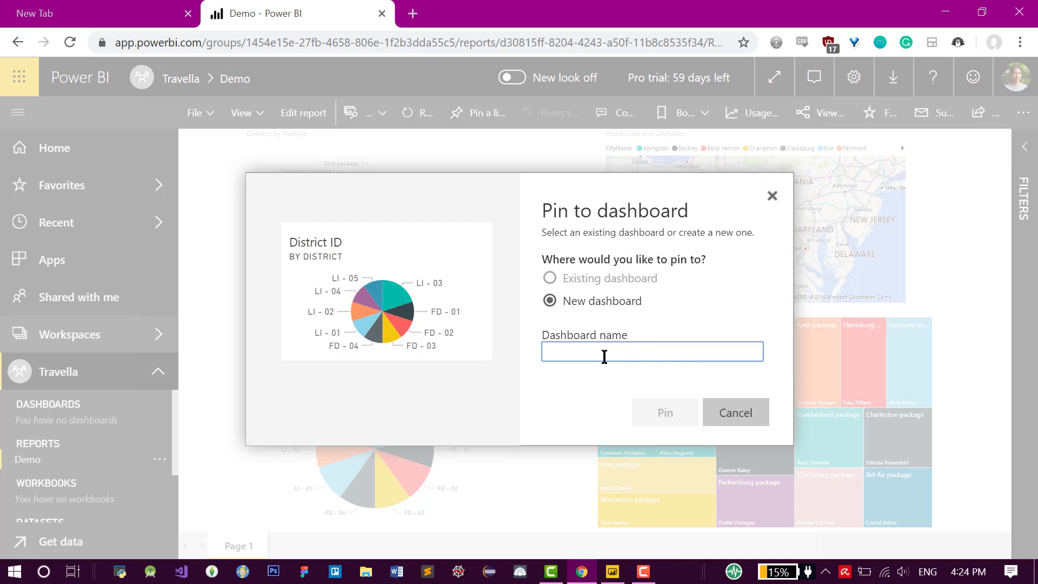
key(Caps_Lock)
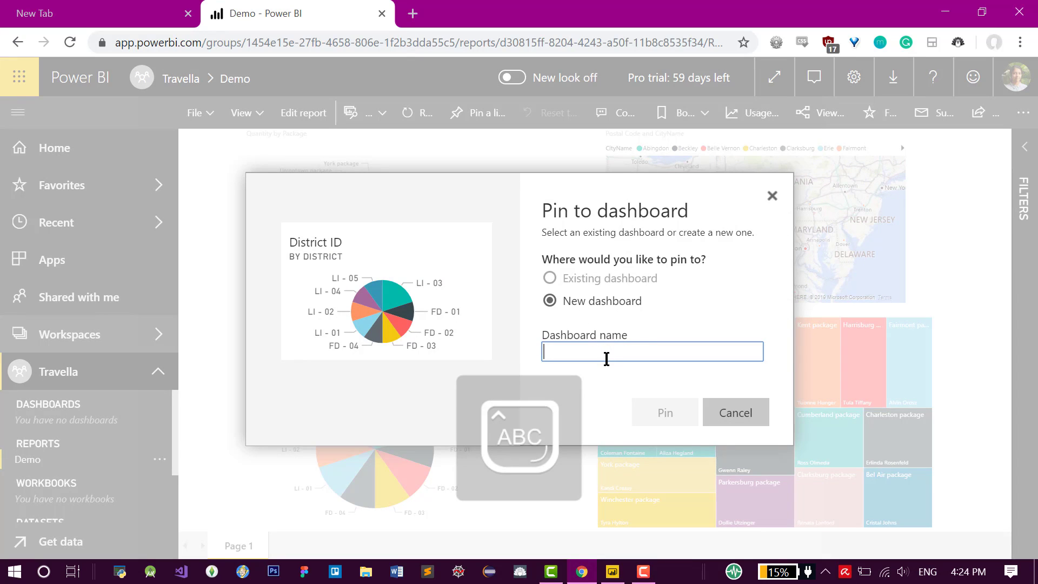
text(T)
key(Caps_Lock)
text(rave)
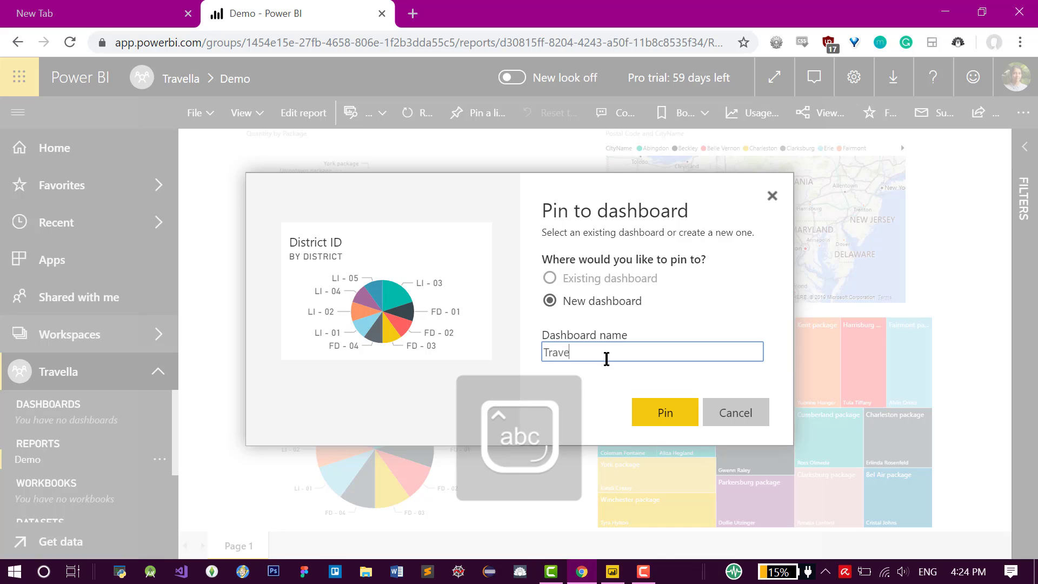
text(lla)
key(Caps_Lock)
text(D)
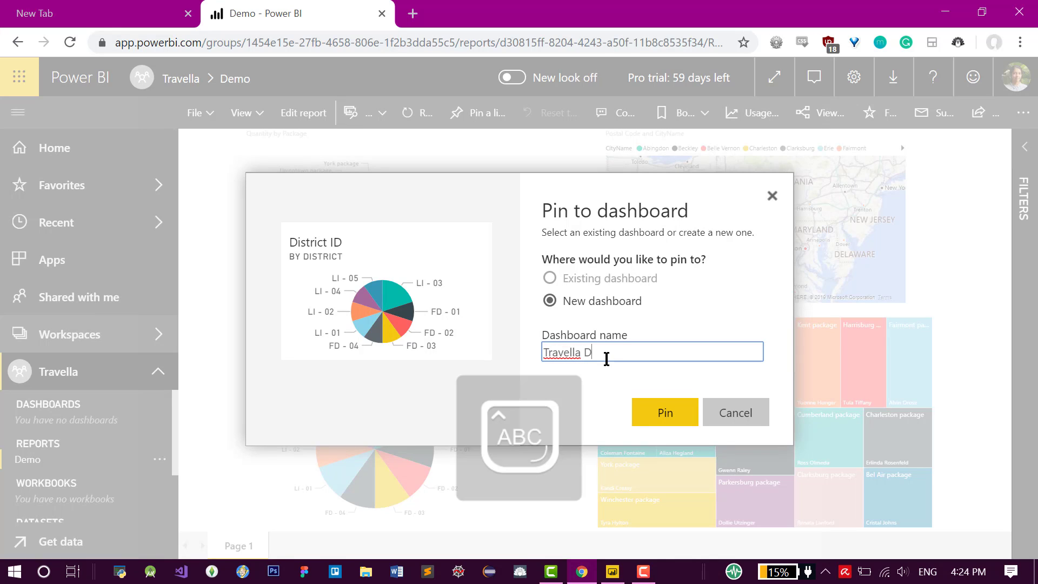
key(Caps_Lock)
text(ashboard)
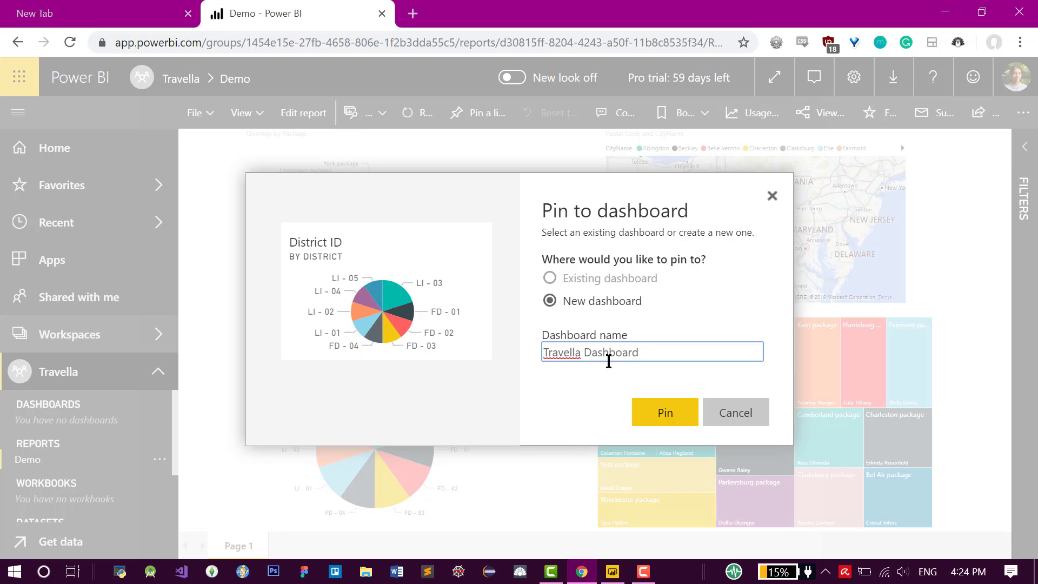
click(663, 416)
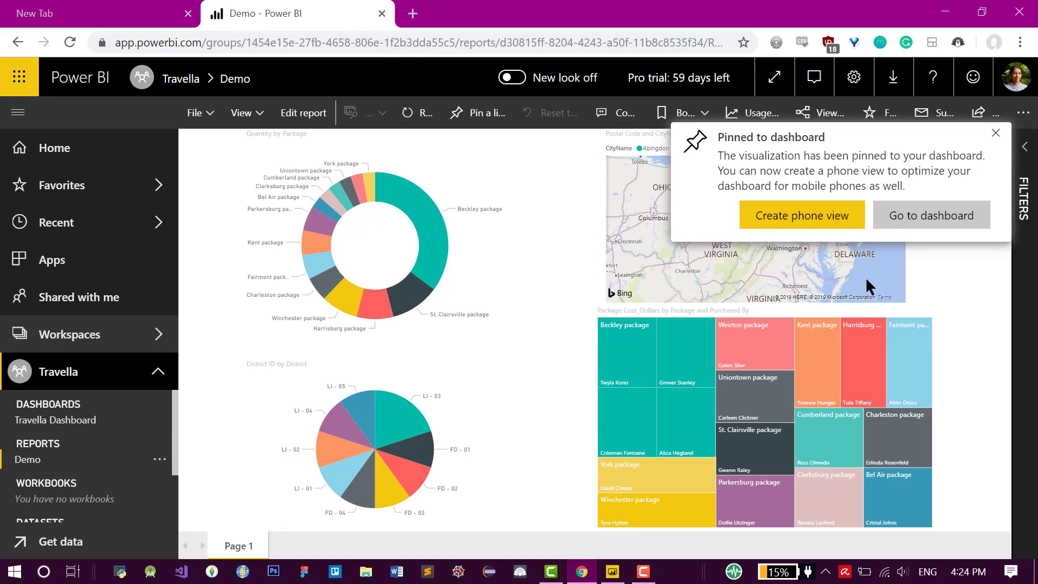
click(996, 133)
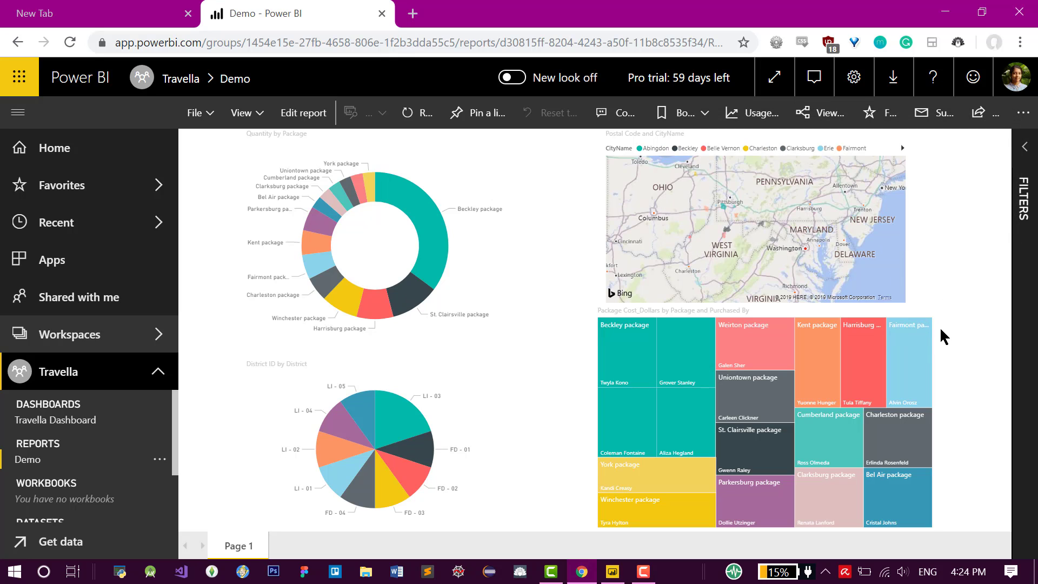
Pin the Package Cost_Dollars treemap to the existing Travella Dashboard and dismiss the notification
click(882, 297)
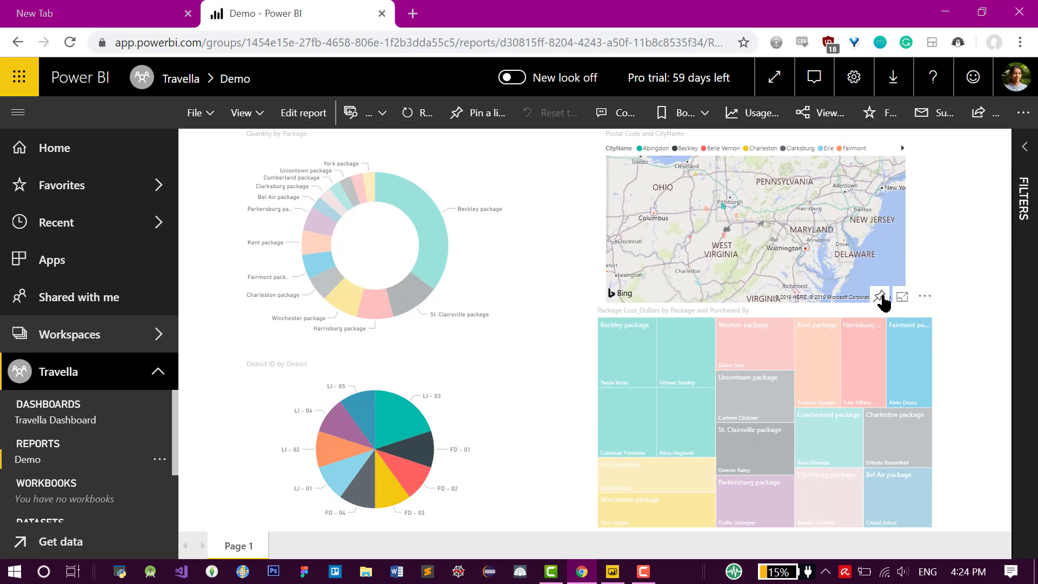
click(646, 351)
click(646, 370)
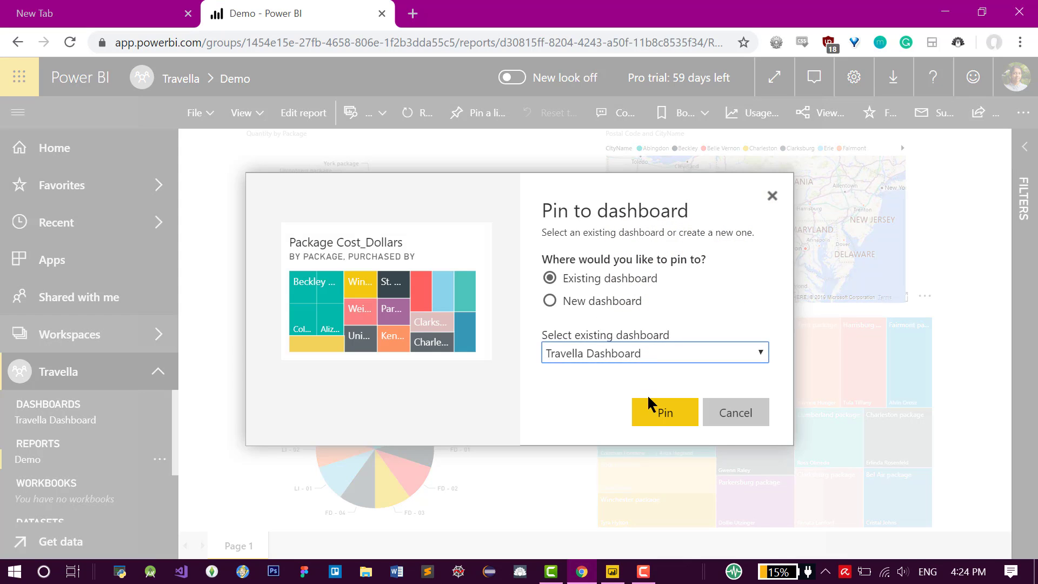
click(659, 415)
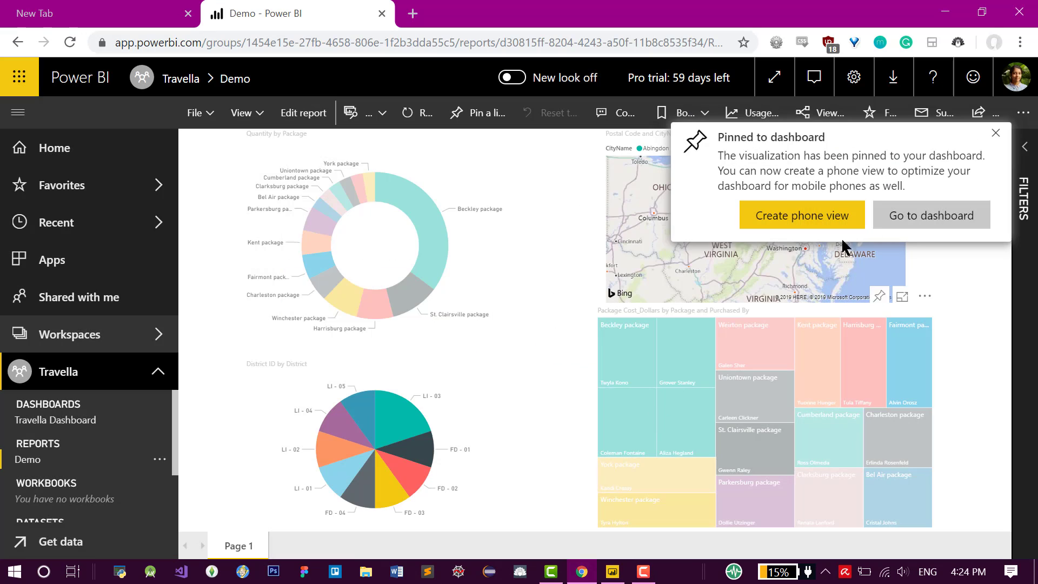
click(997, 134)
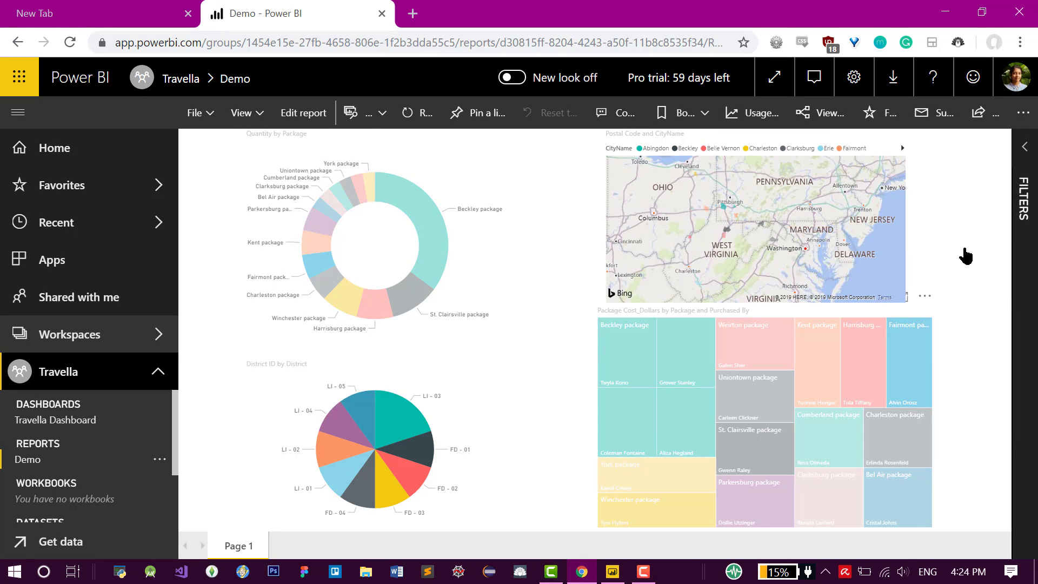
Pin the Postal Code and CityName map to the existing Travella Dashboard
click(867, 151)
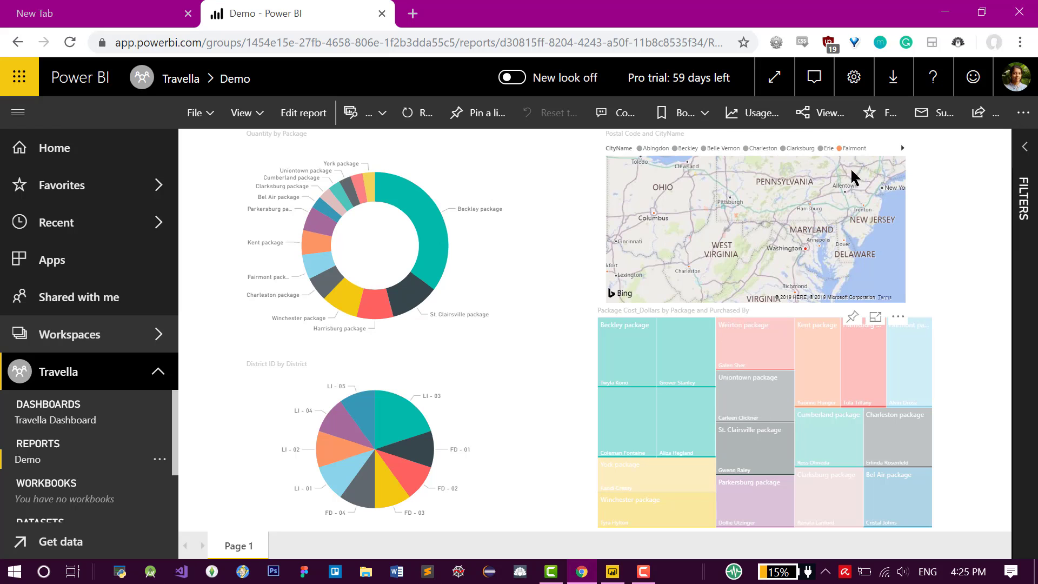
click(853, 317)
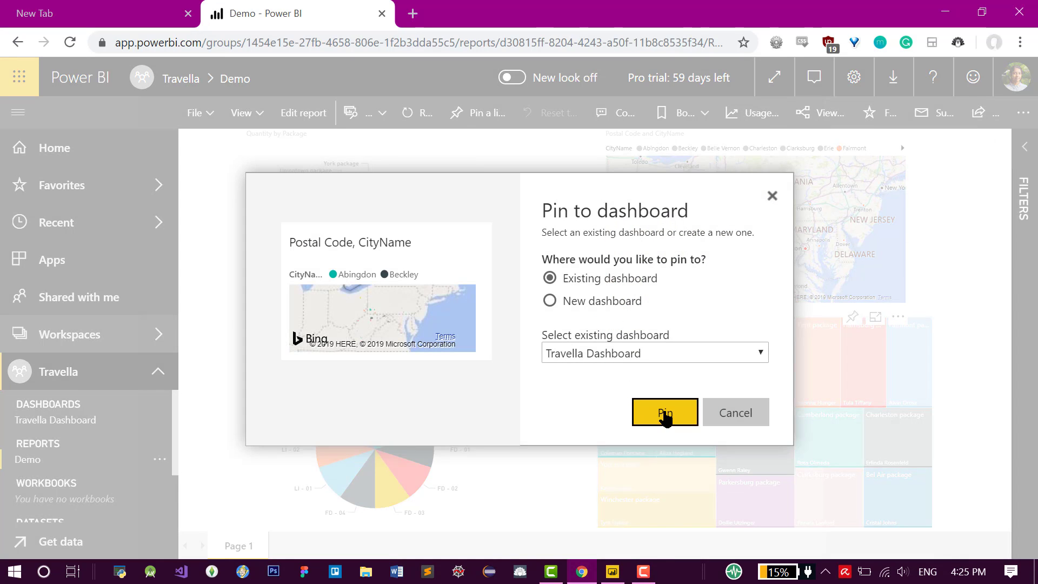
click(665, 414)
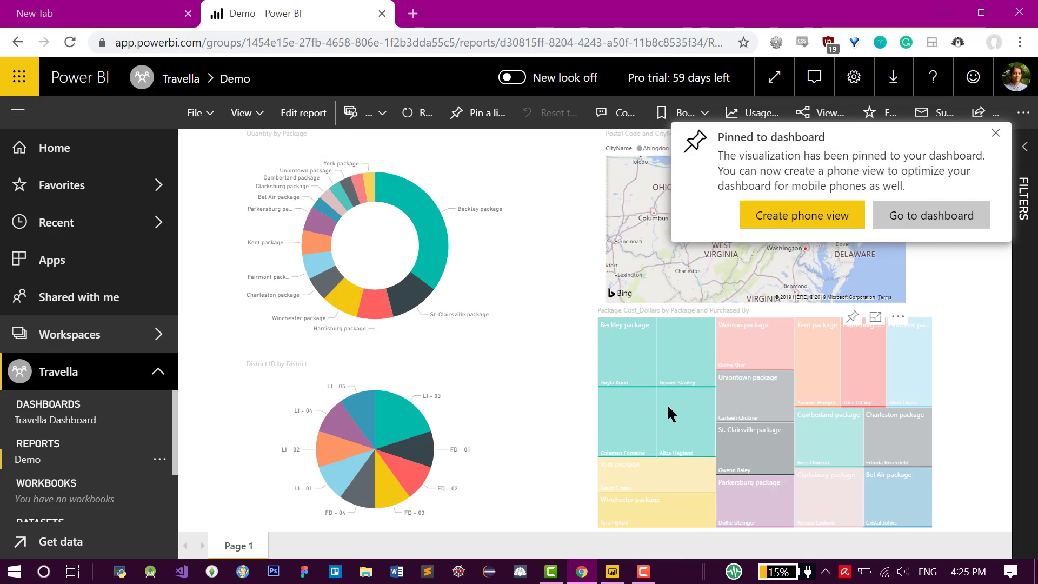
Open Travella Dashboard, look over its pinned tiles, and open and exit its Q&A page
click(64, 427)
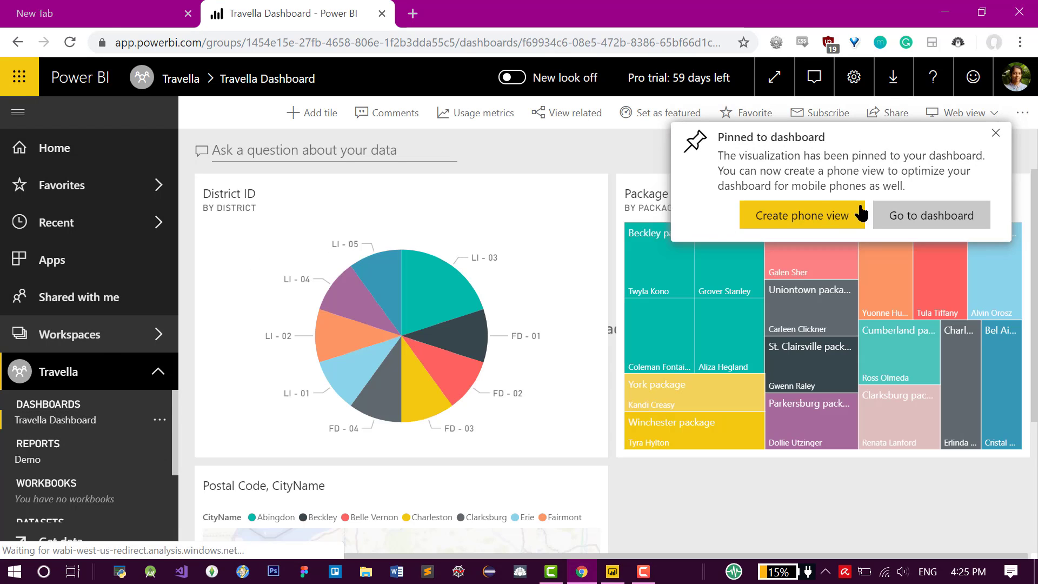
click(996, 133)
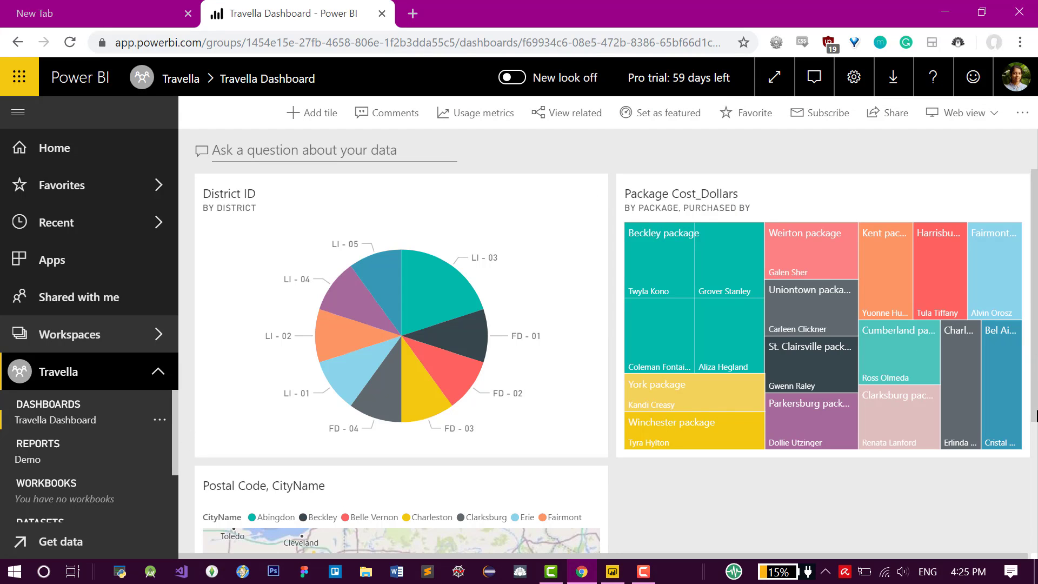
click(1034, 446)
drag(1035, 446, 1034, 302)
click(308, 151)
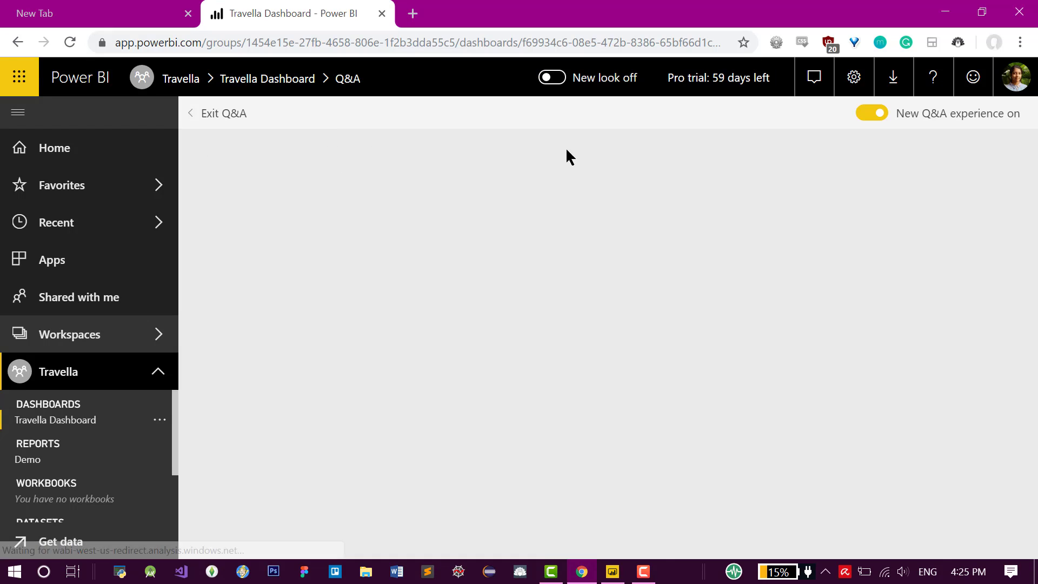
click(211, 113)
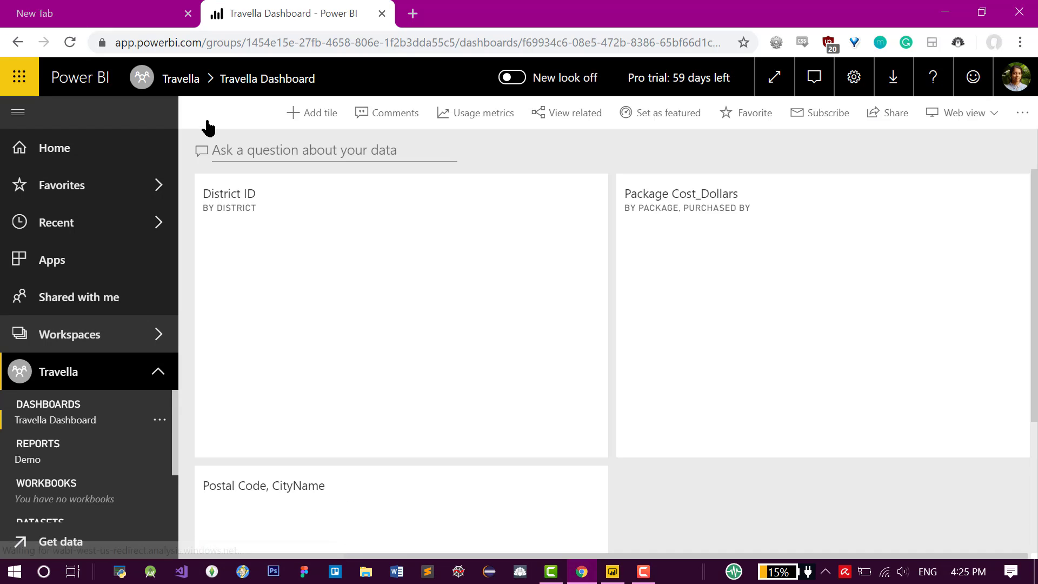
Show the Travella workspace's dashboards list and start publishing the workspace as an app
click(81, 409)
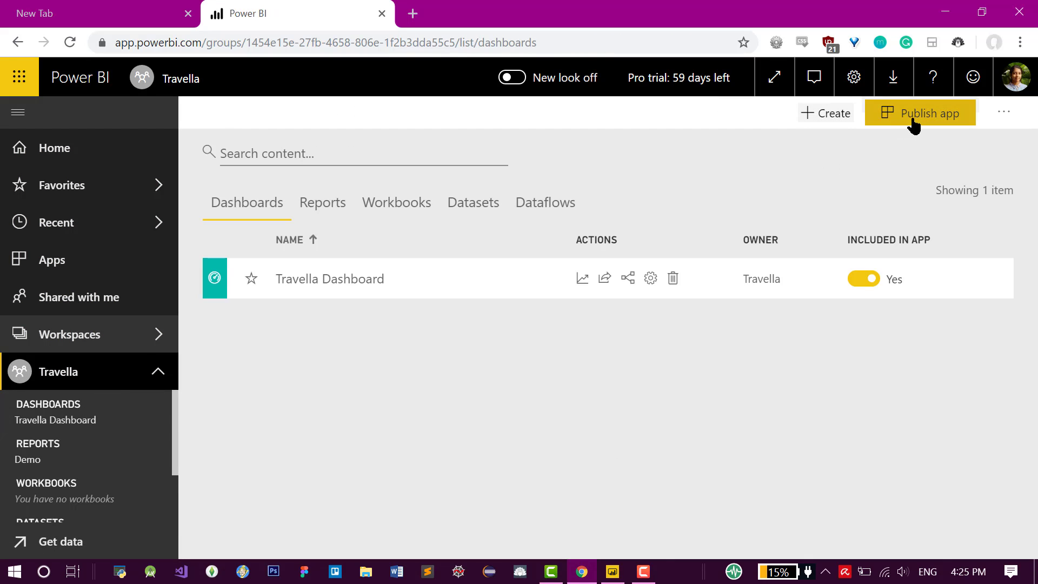
click(997, 122)
click(926, 112)
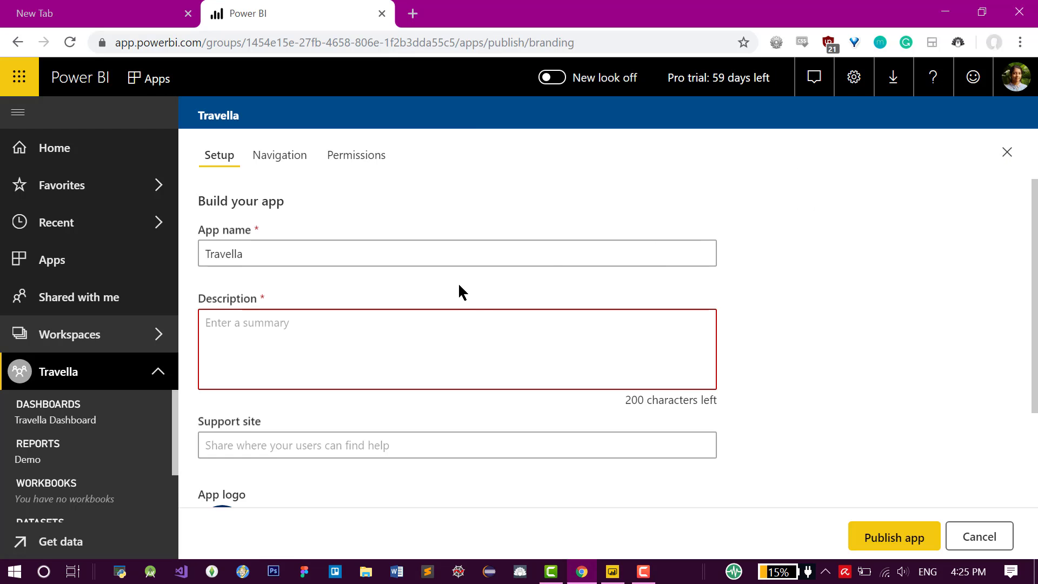
Enter "Demo app for travel dataset" as the app's description
click(310, 373)
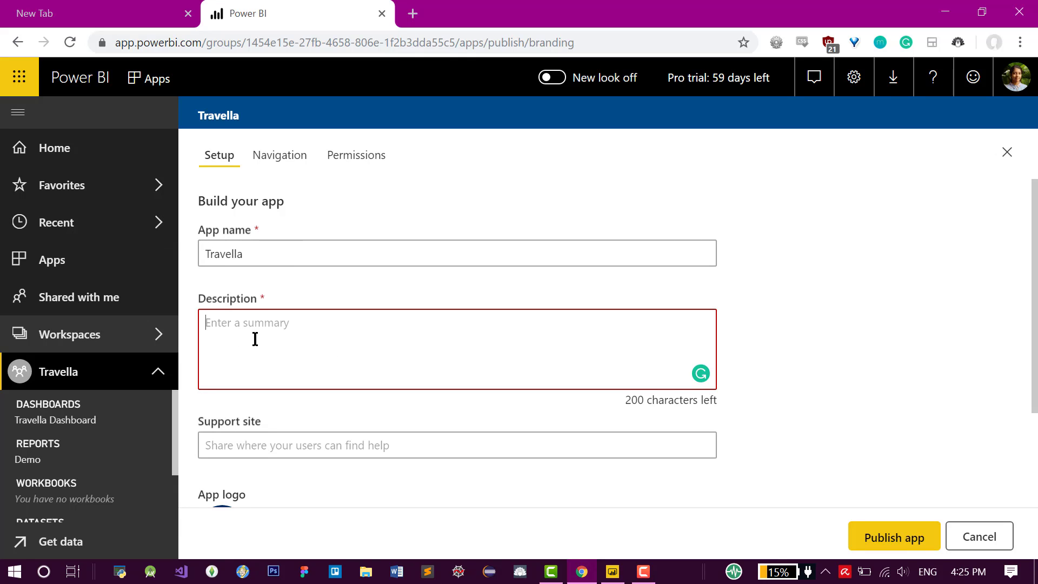
key(Caps_Lock)
text(D)
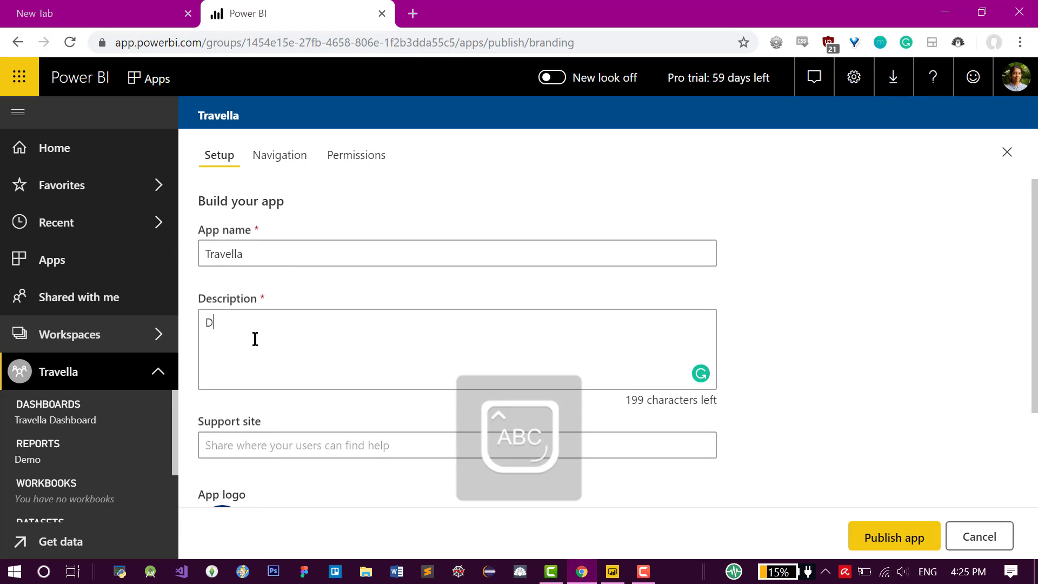
key(Caps_Lock)
text(emo app for travel datase)
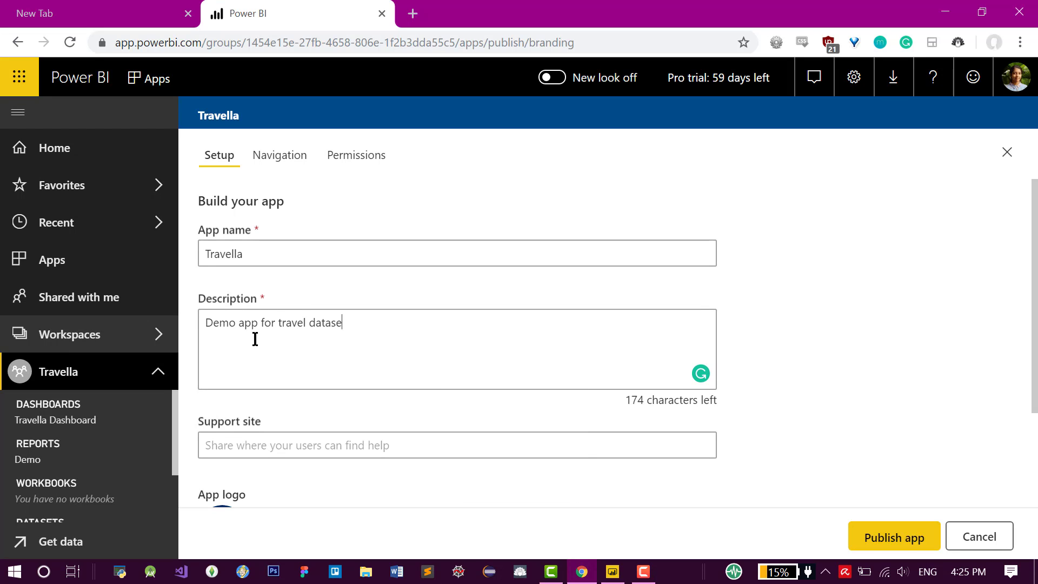
text(t)
Change the app's theme color to crimson
scroll(1009, 233, down, 3)
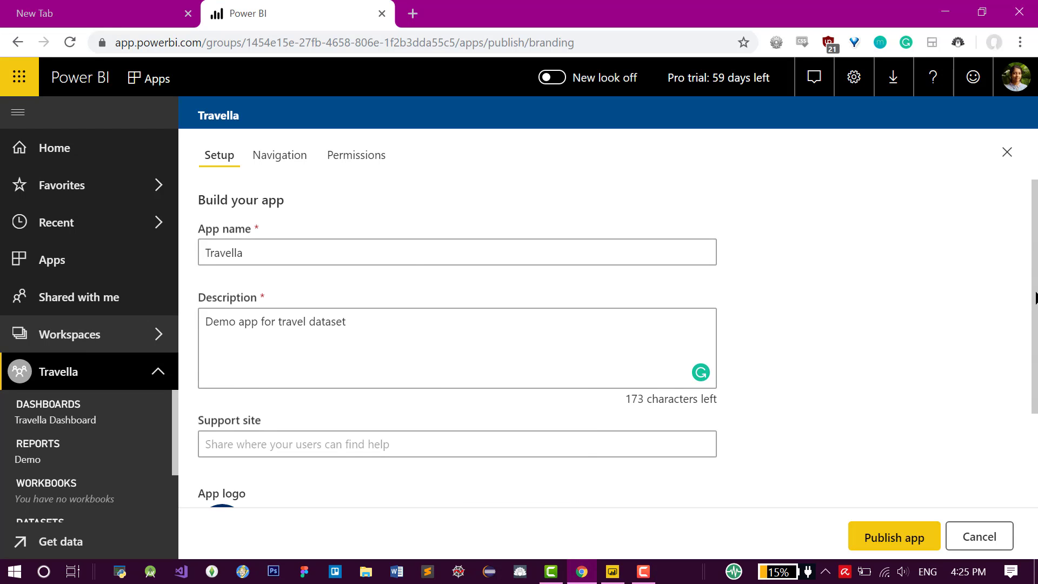
click(233, 473)
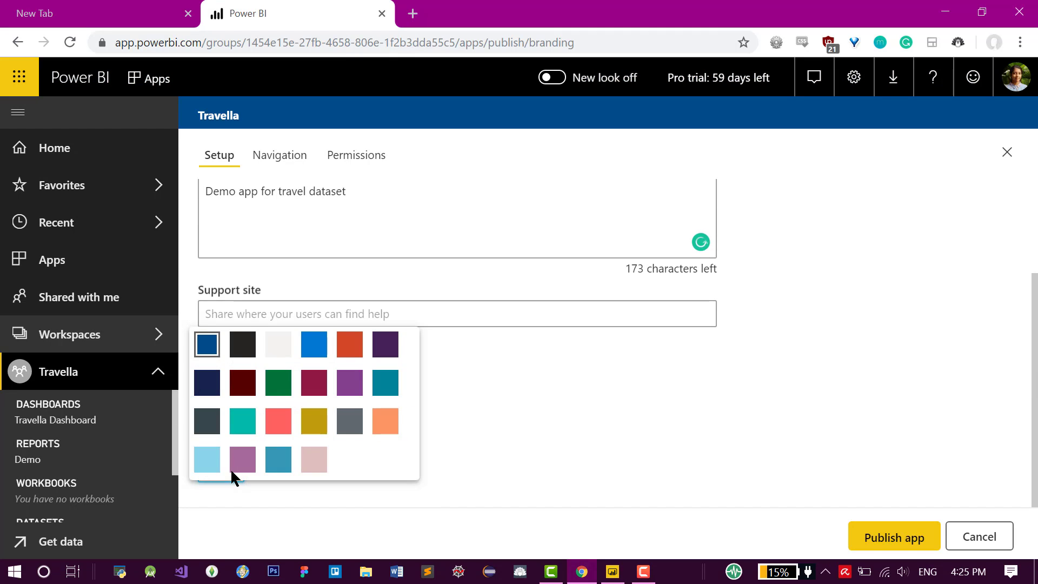
click(324, 386)
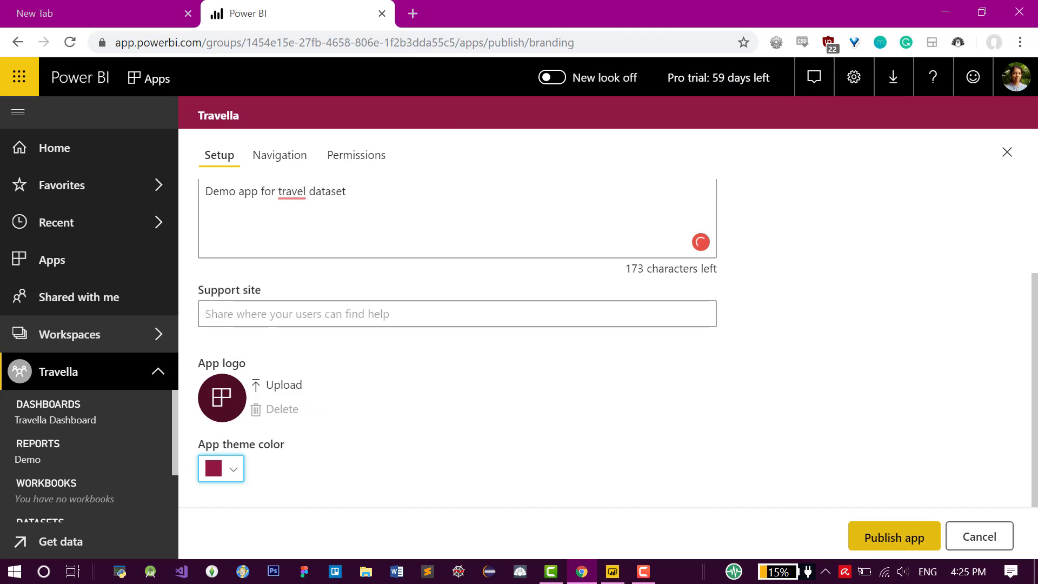
Examine the app's navigation settings, comparing the details of the Travella Dashboard and Demo report entries
scroll(248, 216, up, 3)
click(286, 158)
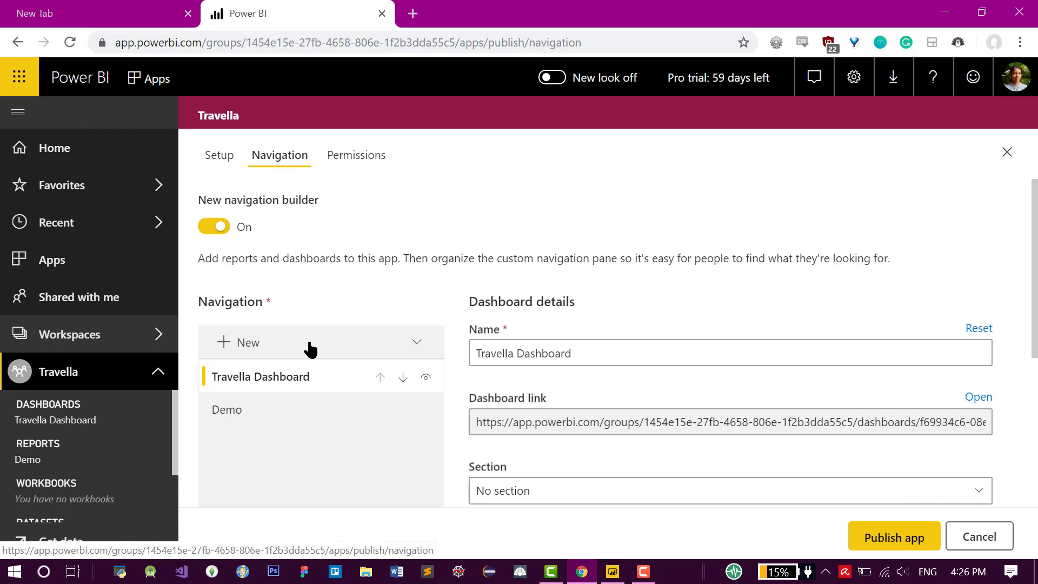
scroll(1035, 346, down, 2)
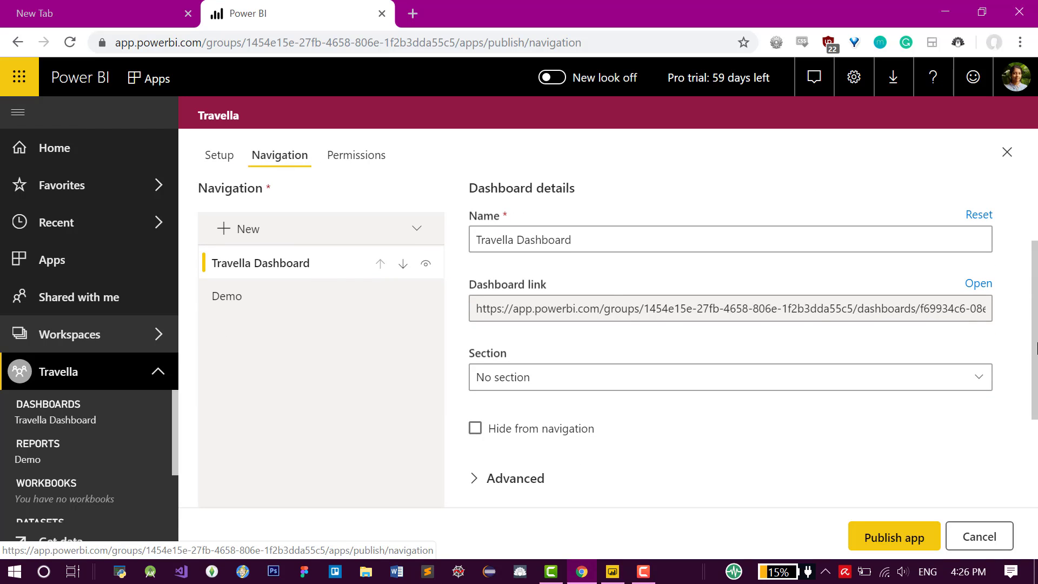
click(257, 289)
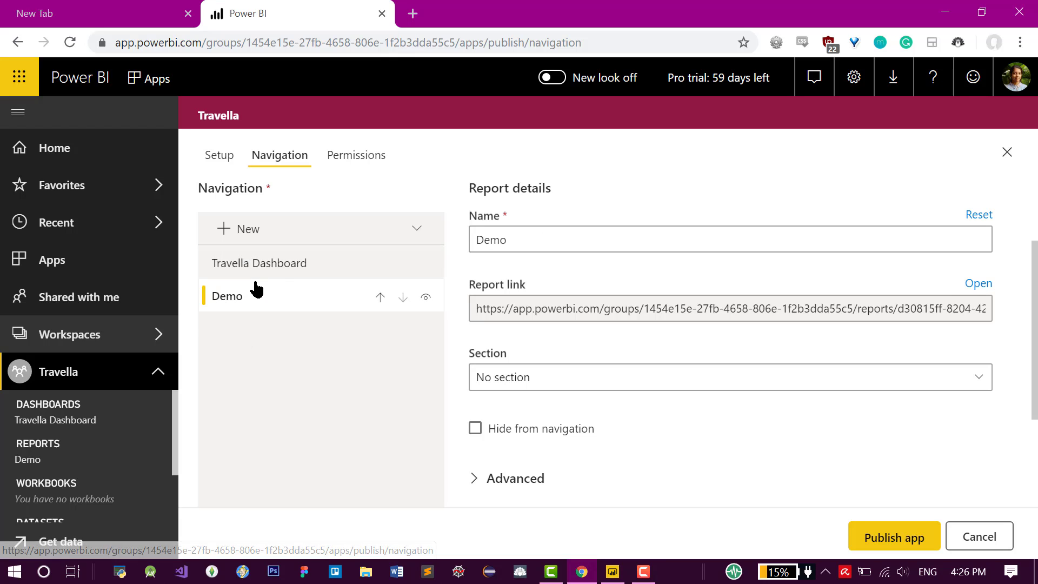
scroll(1036, 296, down, 1)
scroll(1036, 297, up, 2)
scroll(1037, 297, up, 1)
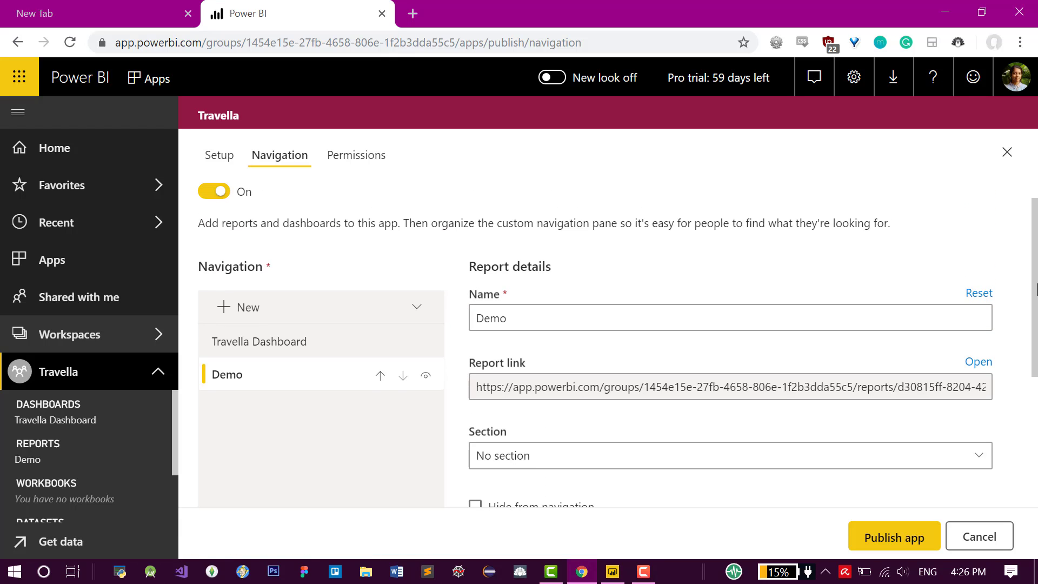
scroll(301, 245, down, 2)
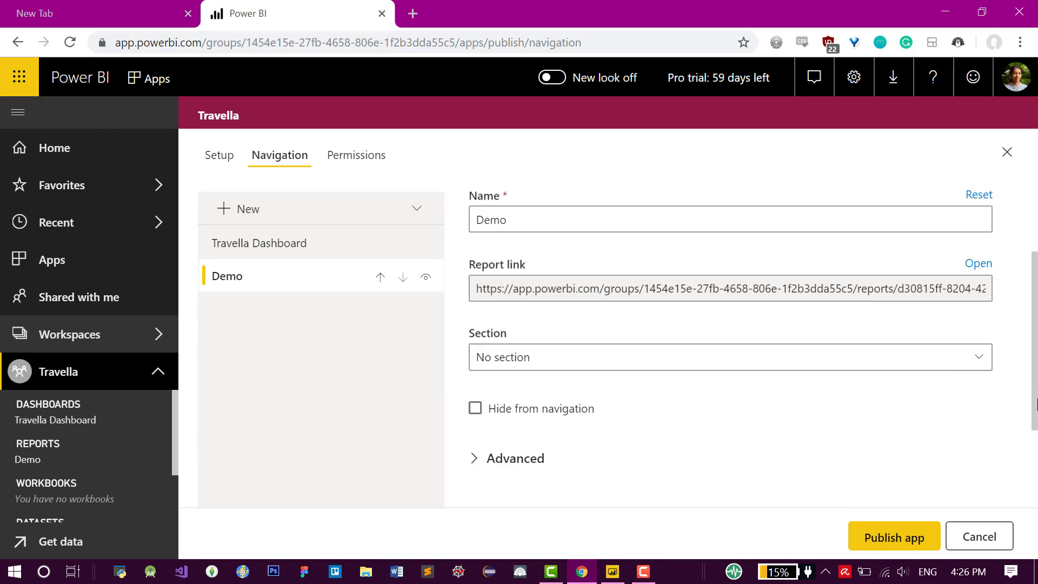
click(301, 242)
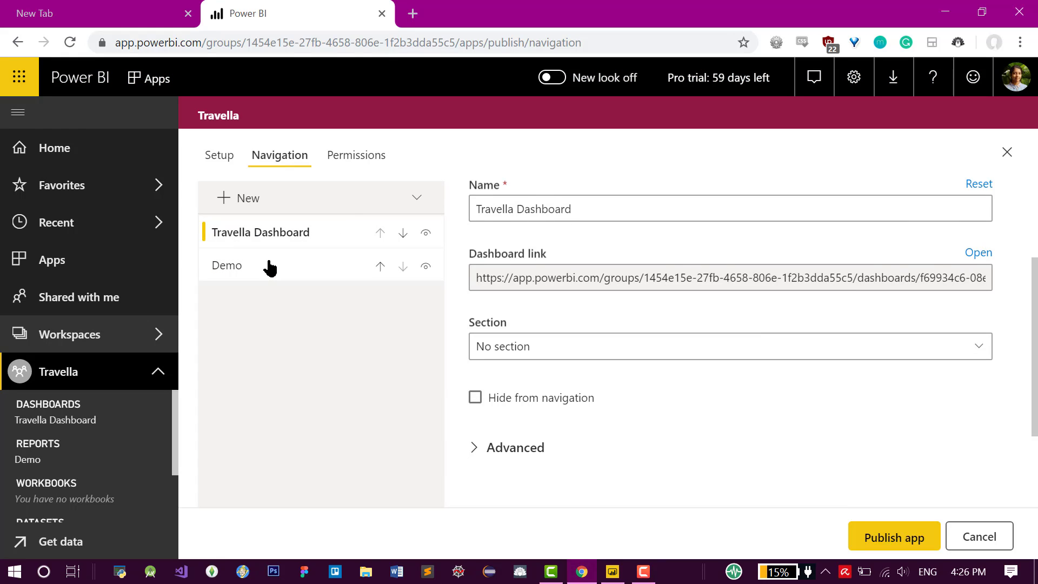
Hide the Demo report from the app's navigation
click(362, 273)
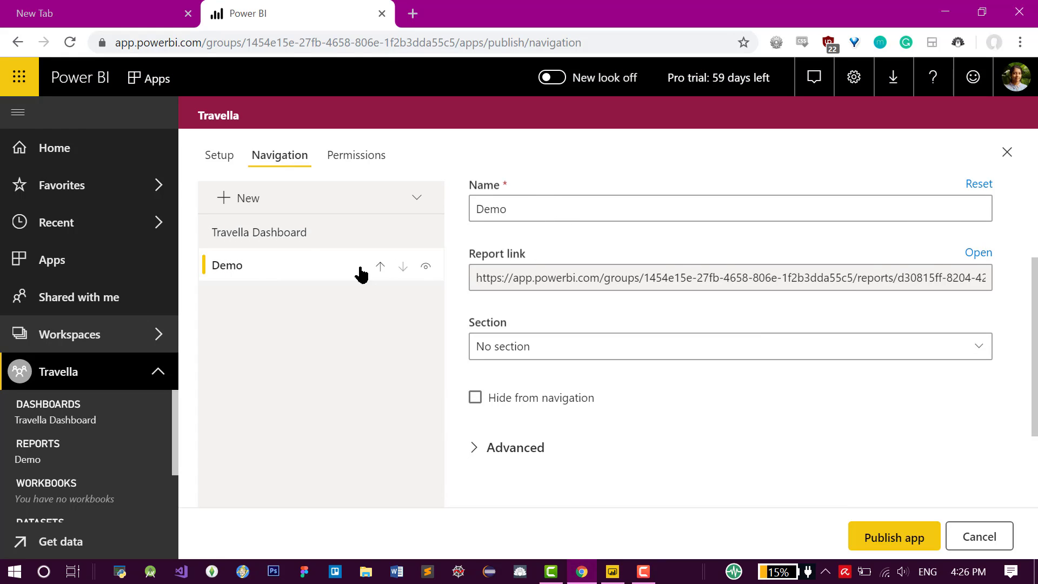
click(426, 267)
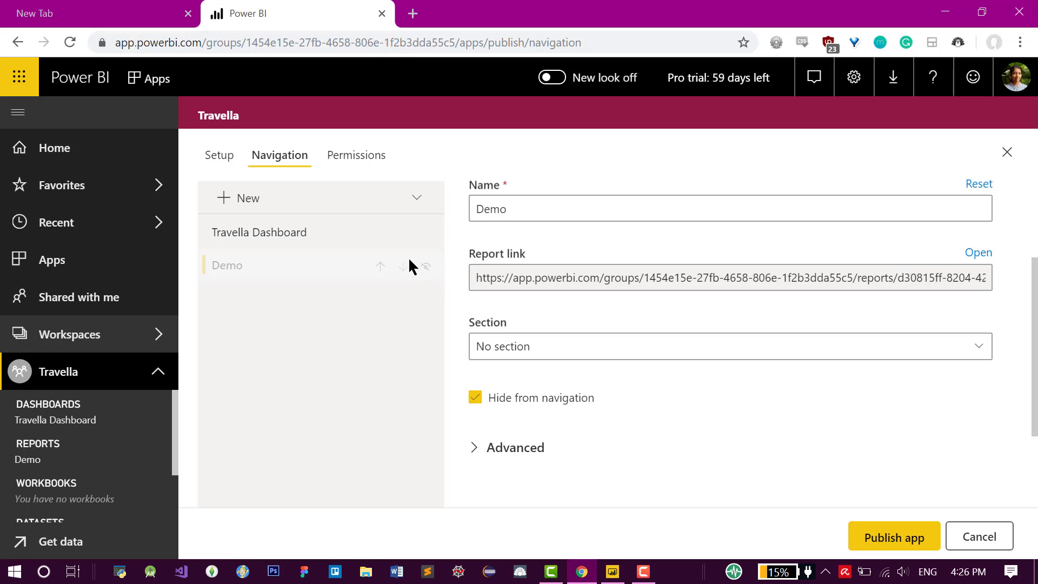
drag(1037, 325, 1035, 217)
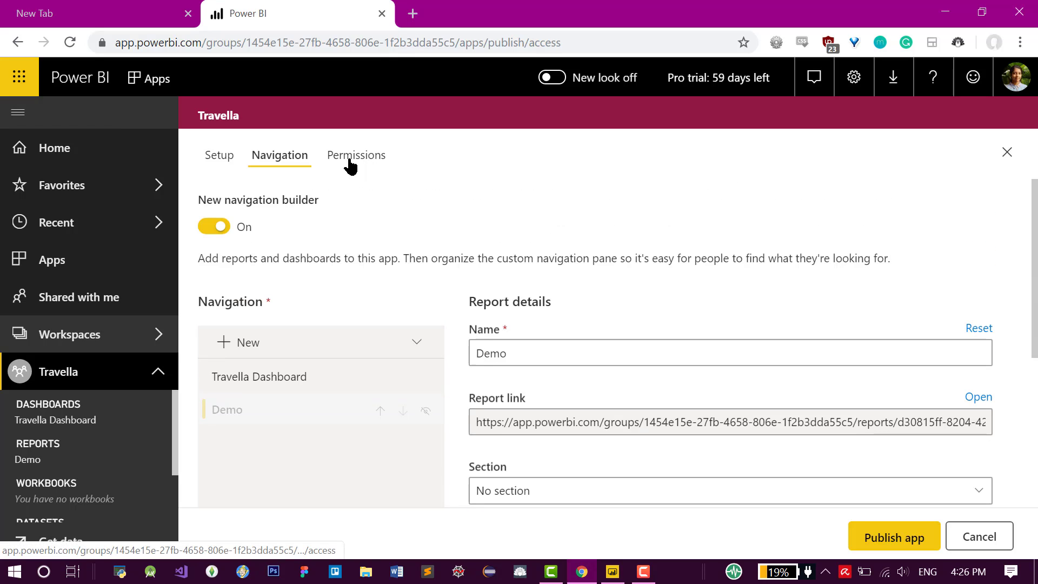
Review the app's access permissions and navigation settings, including the item types offered for a new navigation entry
click(356, 158)
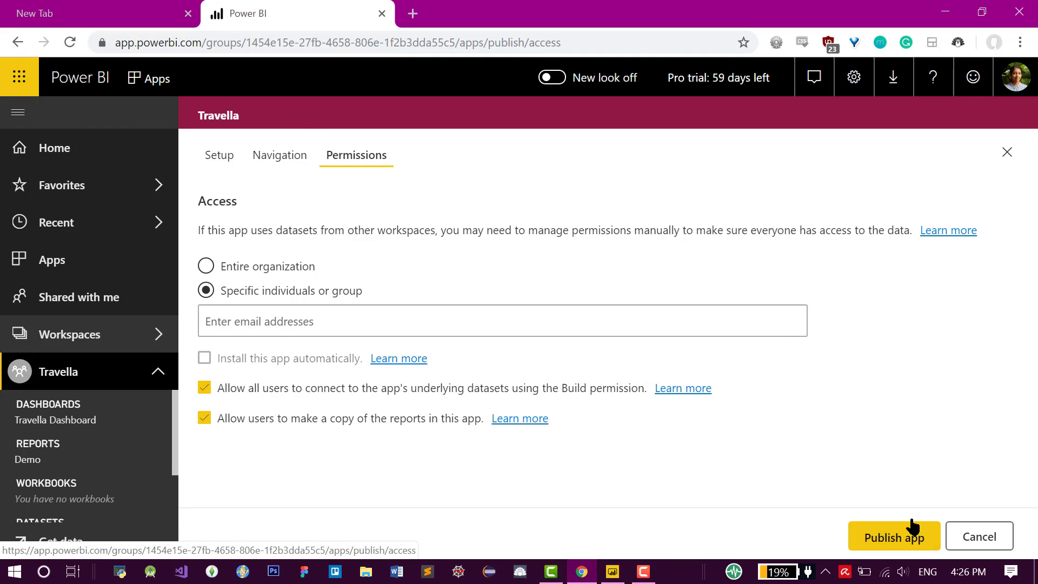
click(273, 162)
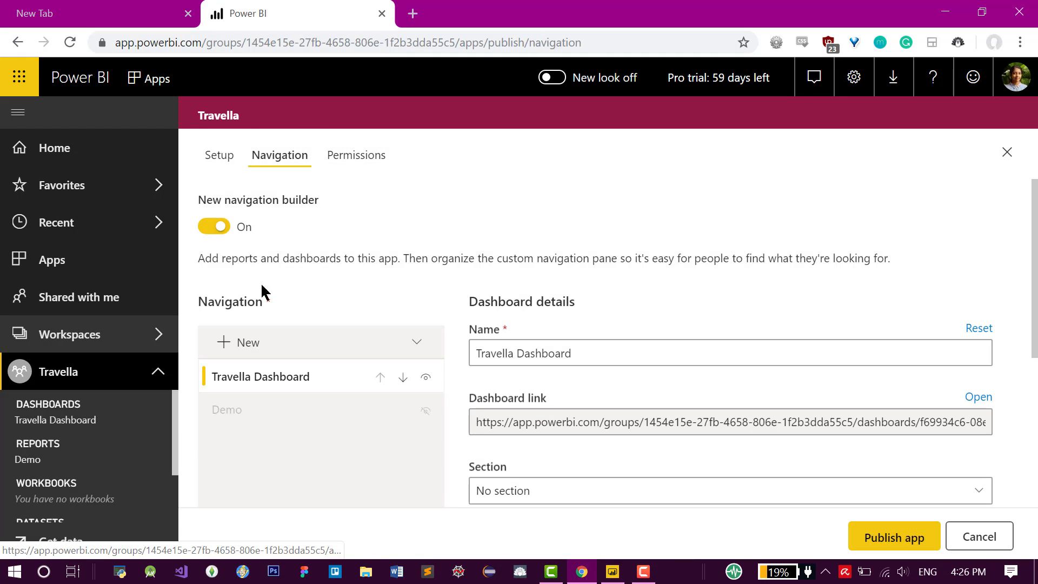
scroll(1036, 300, down, 2)
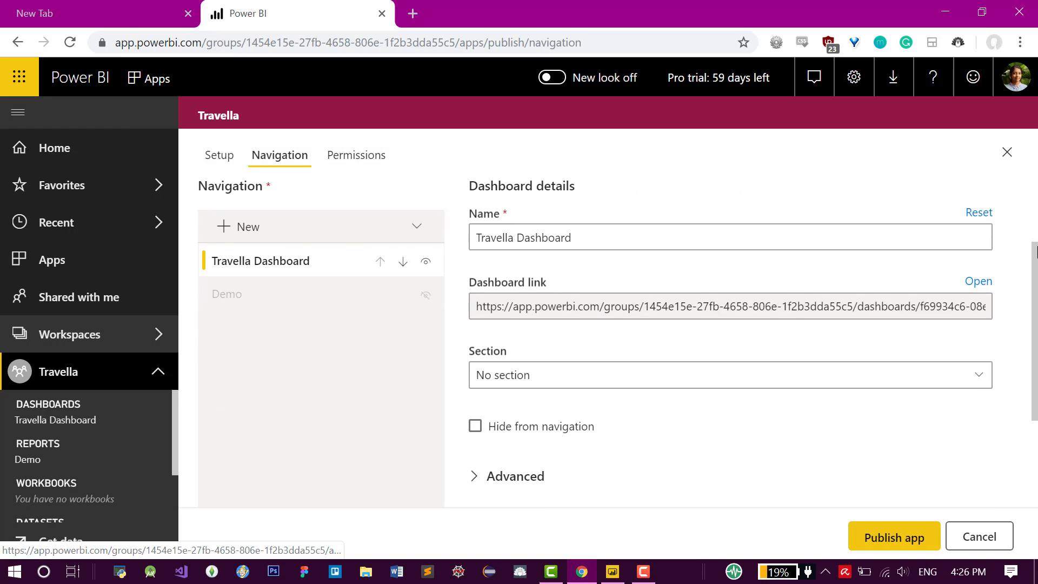
scroll(355, 294, up, 2)
click(215, 341)
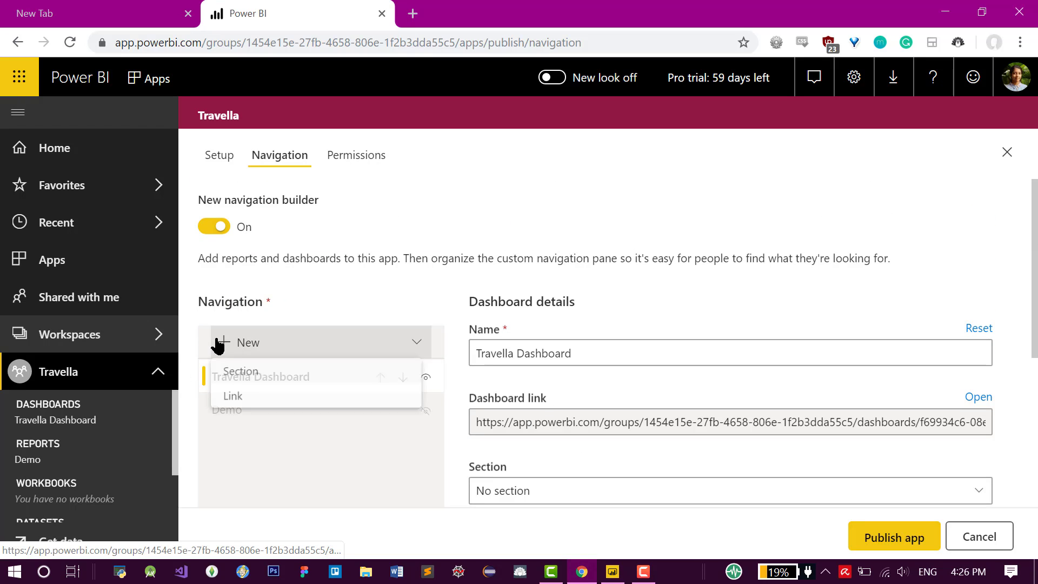
click(272, 458)
Grant access to the app to a specific individual, choosing the person from the suggestions for the entered name
click(878, 536)
text(sa)
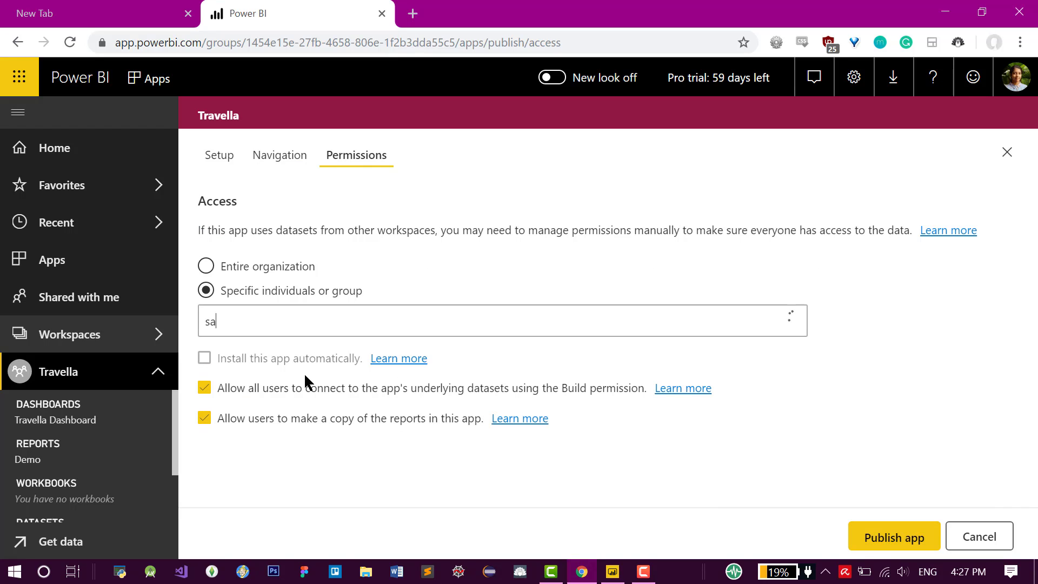
text(b)
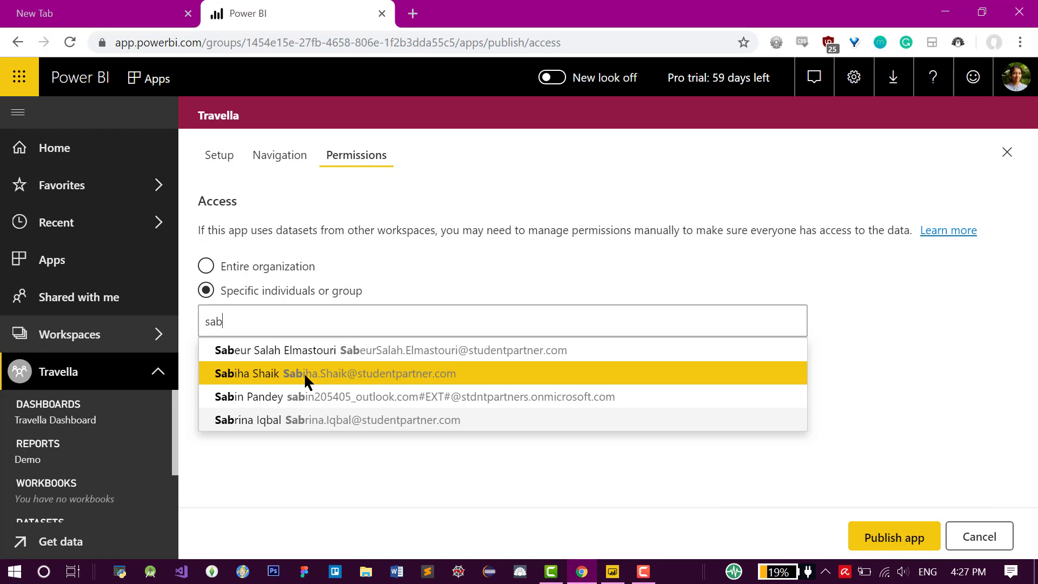
click(304, 373)
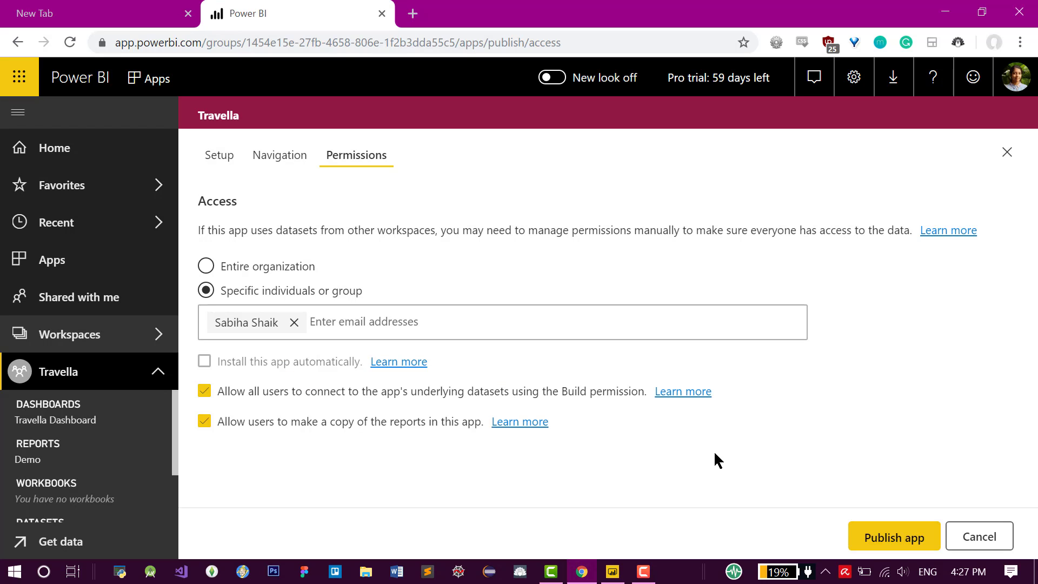
Publish the Travella app, confirming the distribution notice, and copy the link for sharing it
click(878, 536)
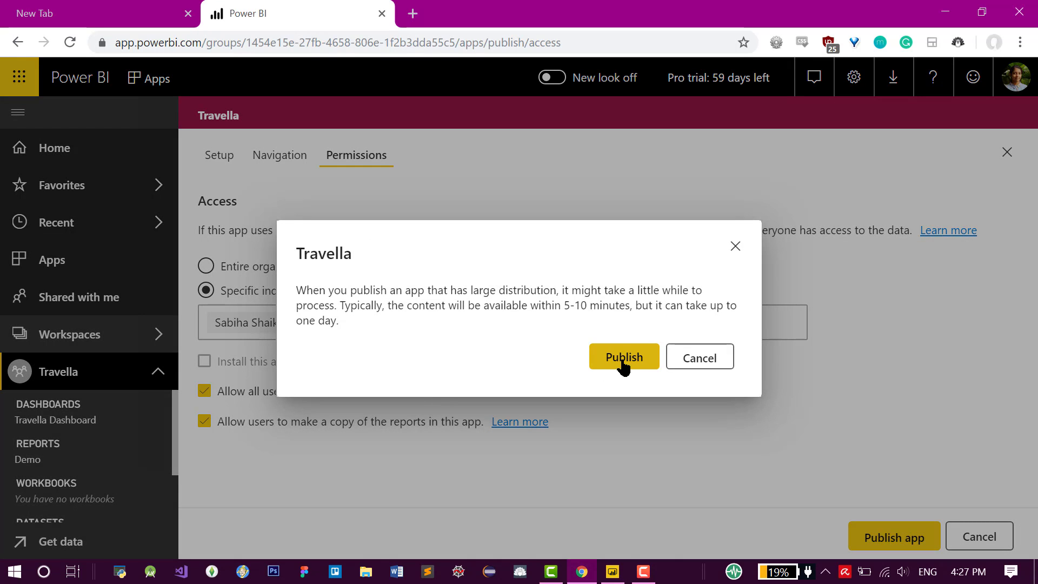
click(625, 359)
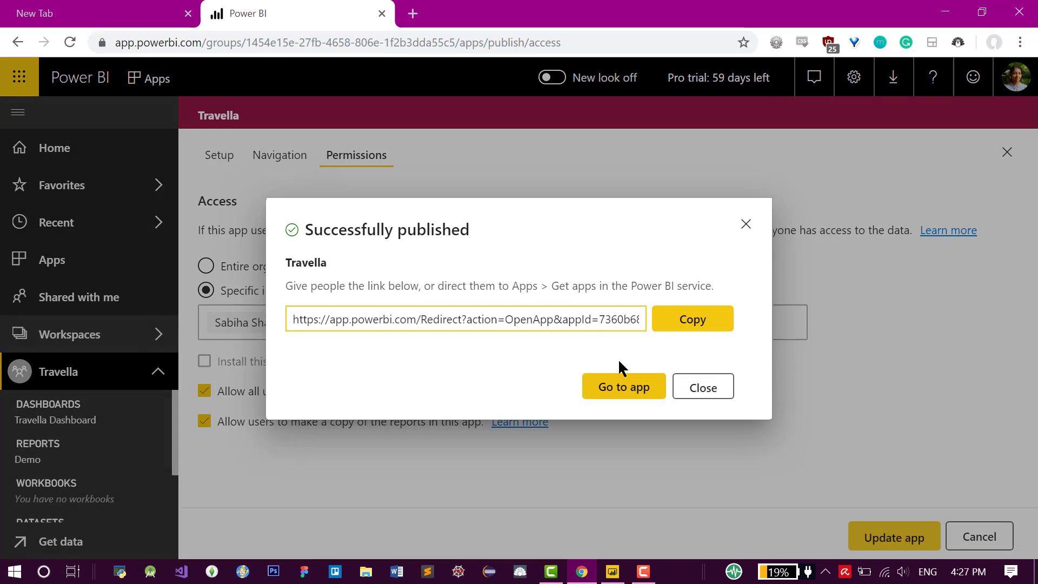
click(692, 333)
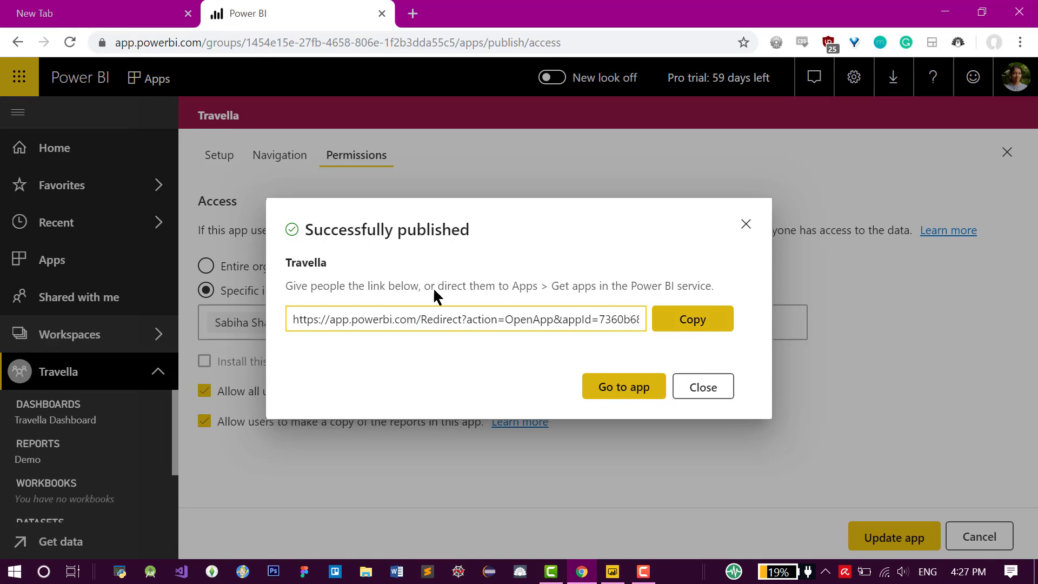
click(722, 323)
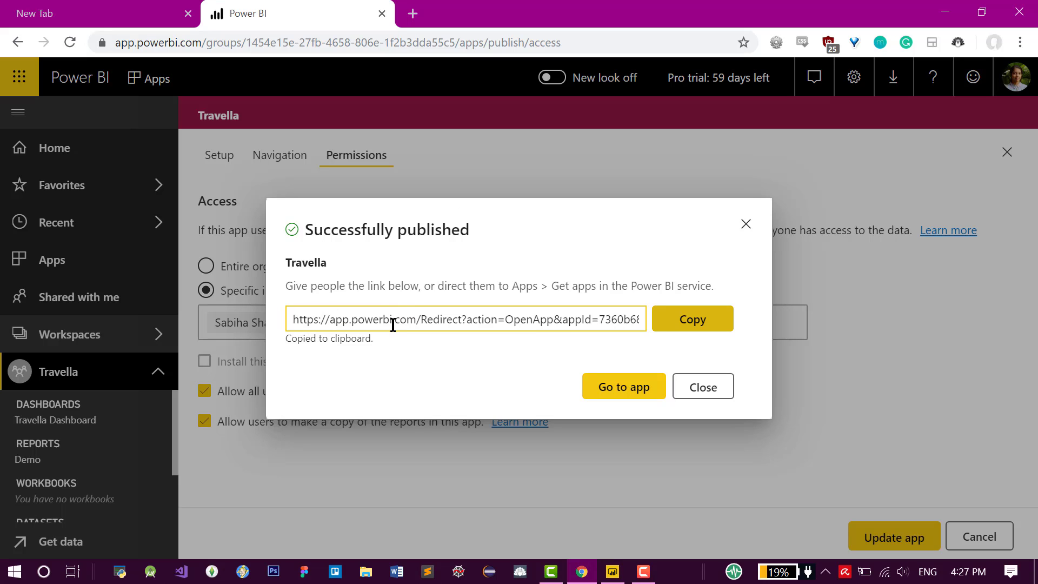
Go to the published Travella app and view its Travella Dashboard
click(624, 386)
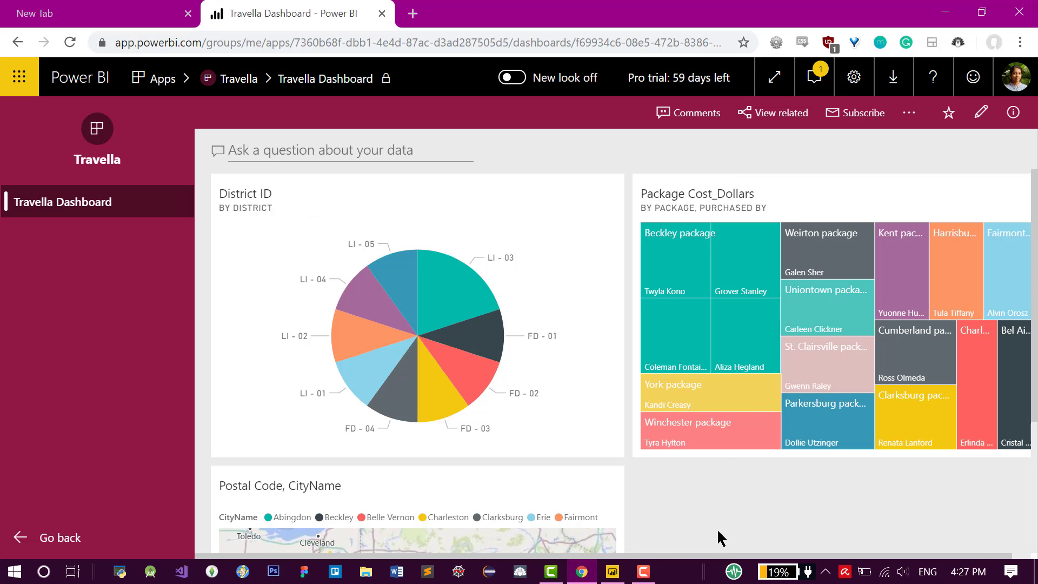
key(ctrl+minus)
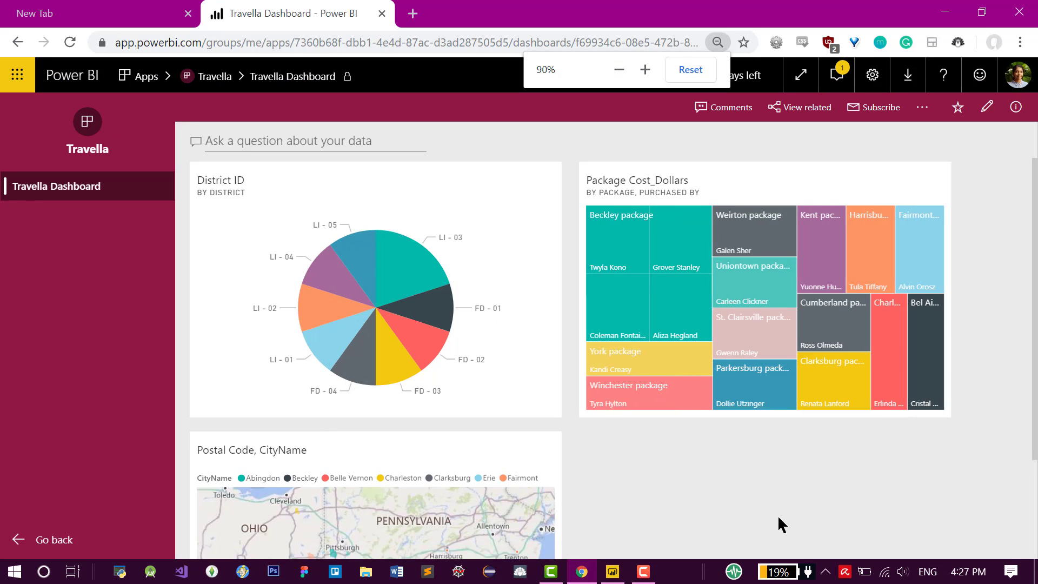